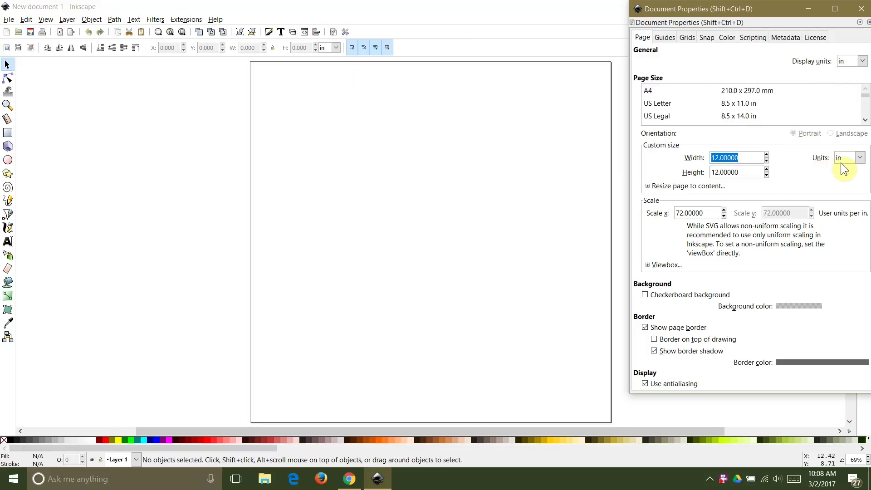
Set the custom page size to 3 in wide by 3 in high and close the document properties.
click(753, 159)
drag(752, 159, 699, 159)
text(3)
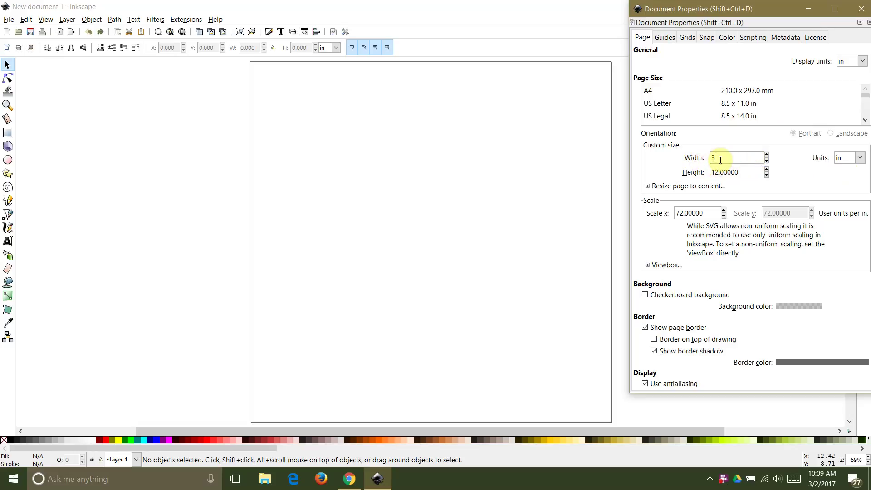
click(723, 172)
click(748, 171)
drag(748, 171, 710, 171)
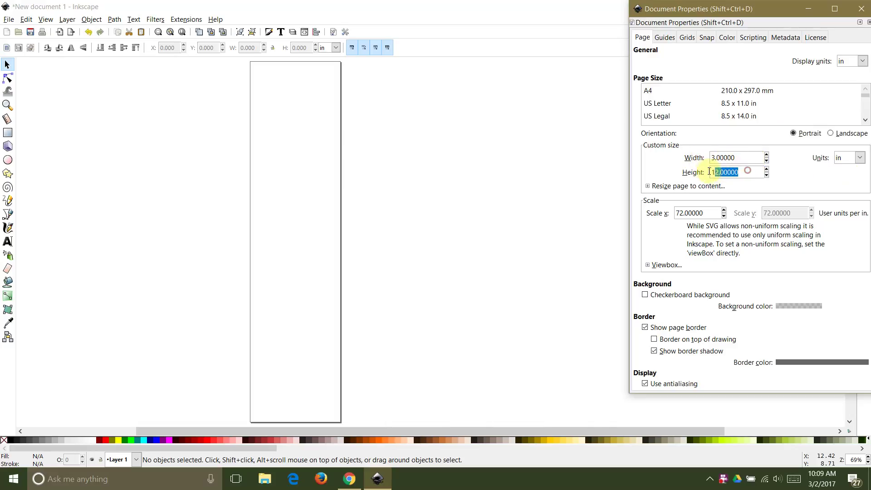
text(3)
click(721, 159)
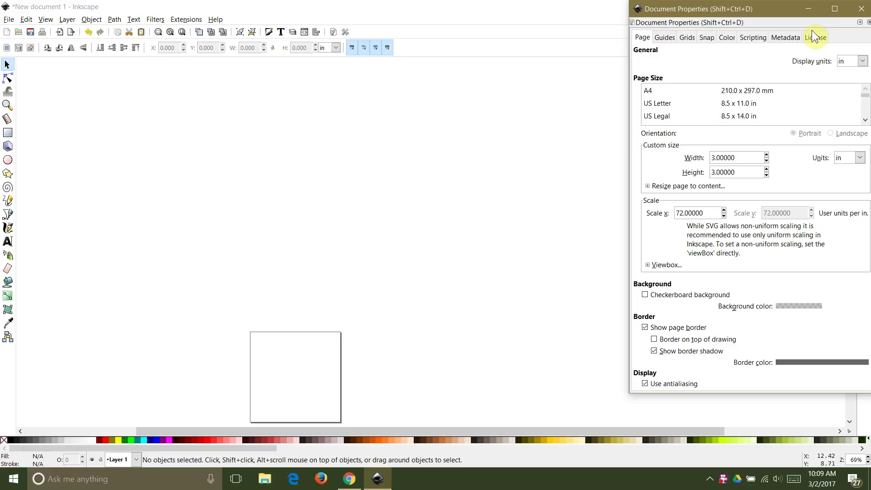
click(857, 13)
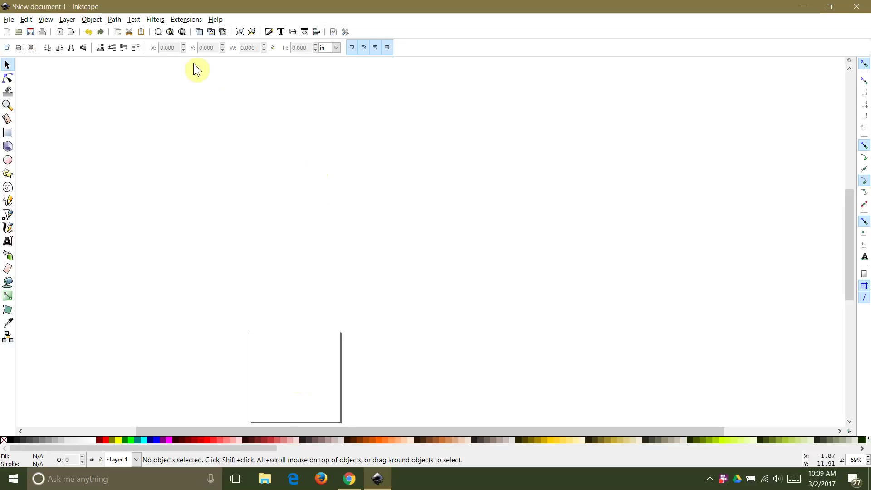
Draw a spiral about 1.98 in across near the middle of the page, with 4 turns, zero divergence and zero inner radius.
click(181, 33)
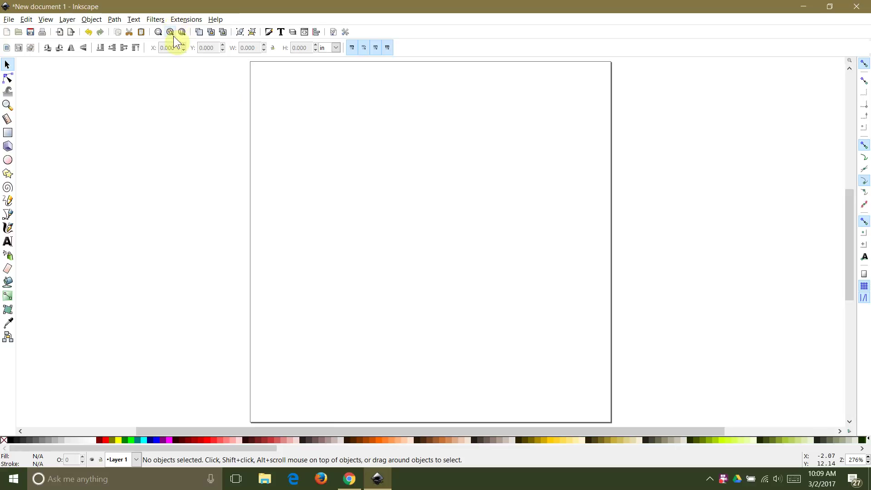
click(7, 190)
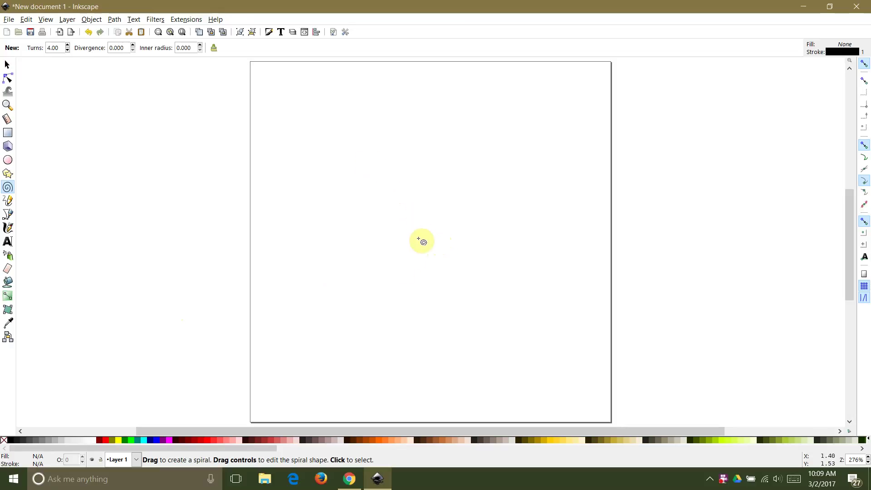
drag(423, 249, 489, 150)
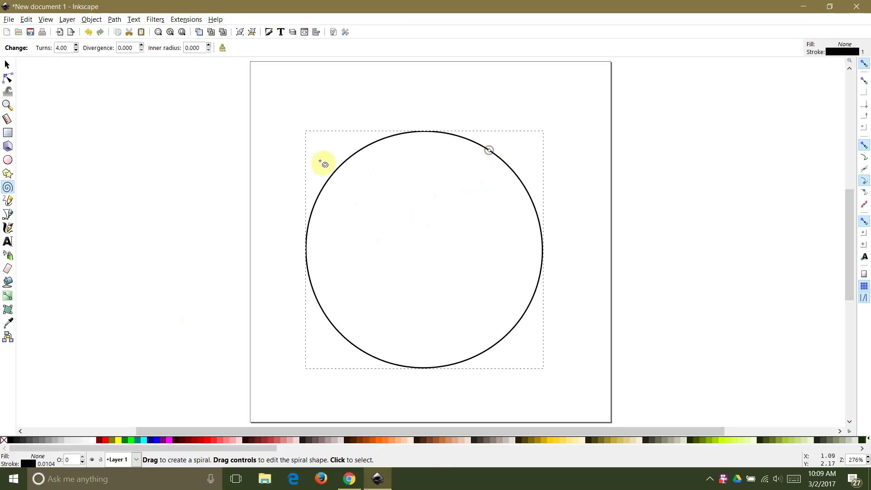
Set the spiral's width and height to 2 in each.
click(7, 64)
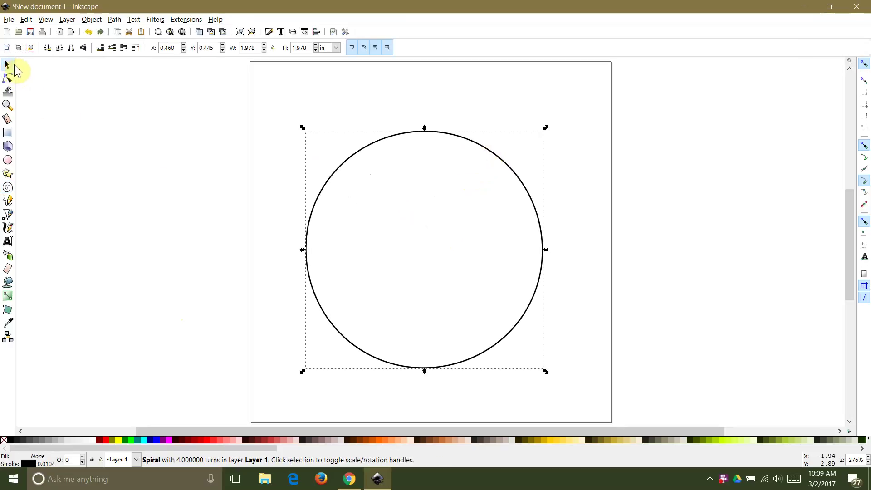
click(254, 48)
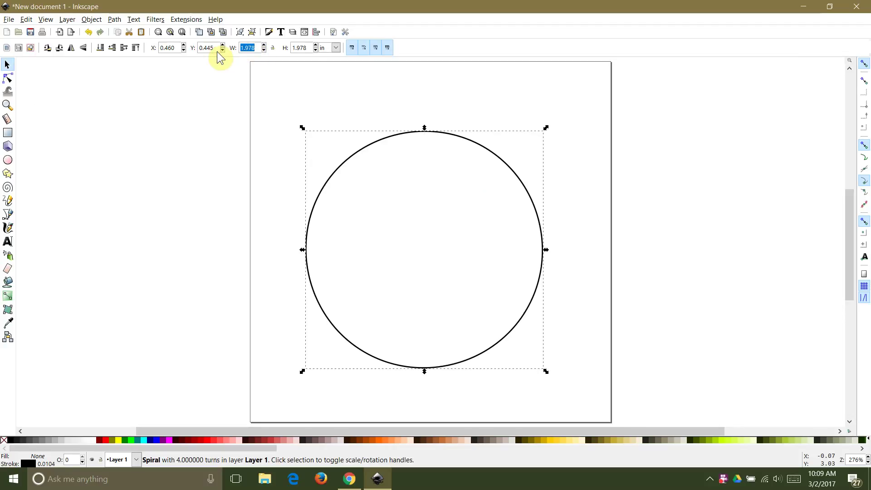
text(2)
click(299, 49)
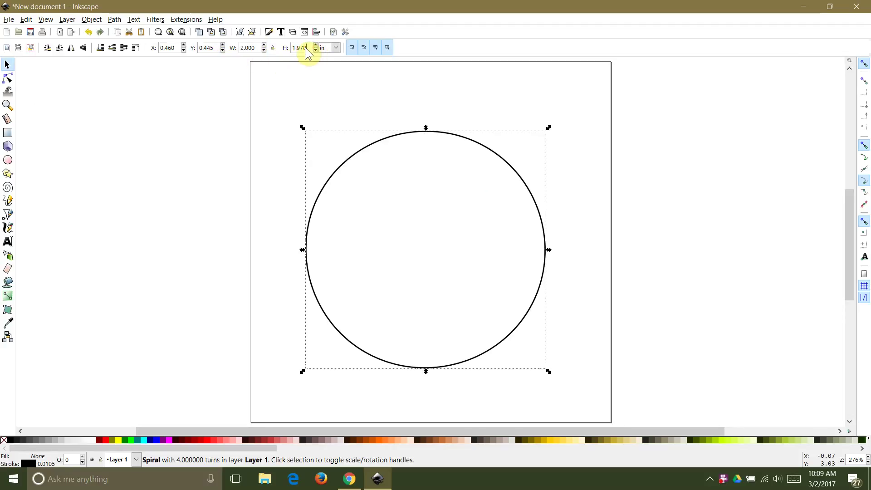
text(2)
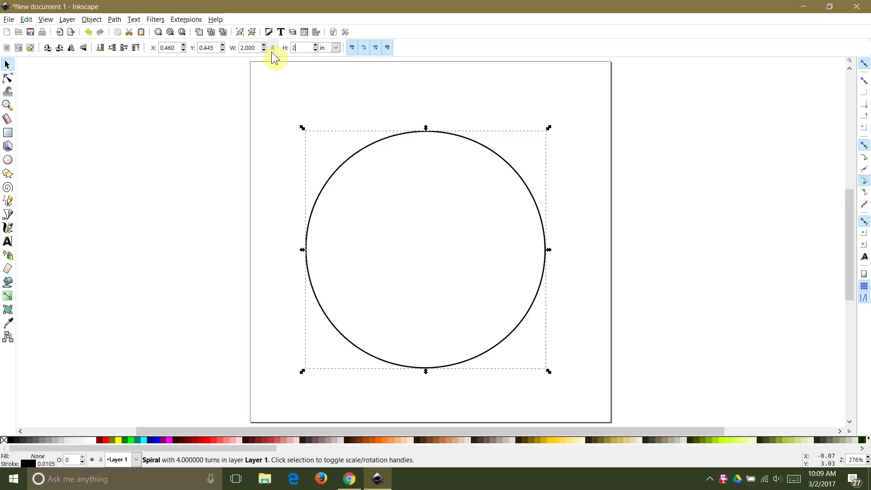
key(Return)
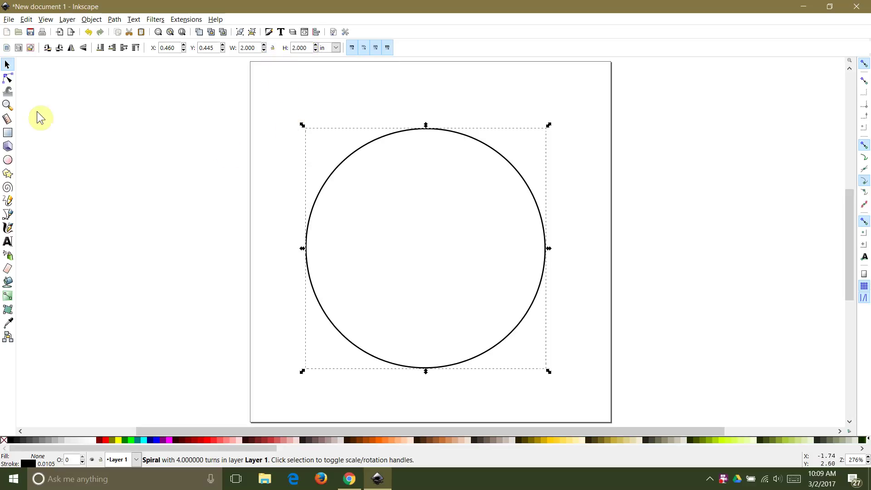
Add the Roughen path effect to the spiral.
click(8, 188)
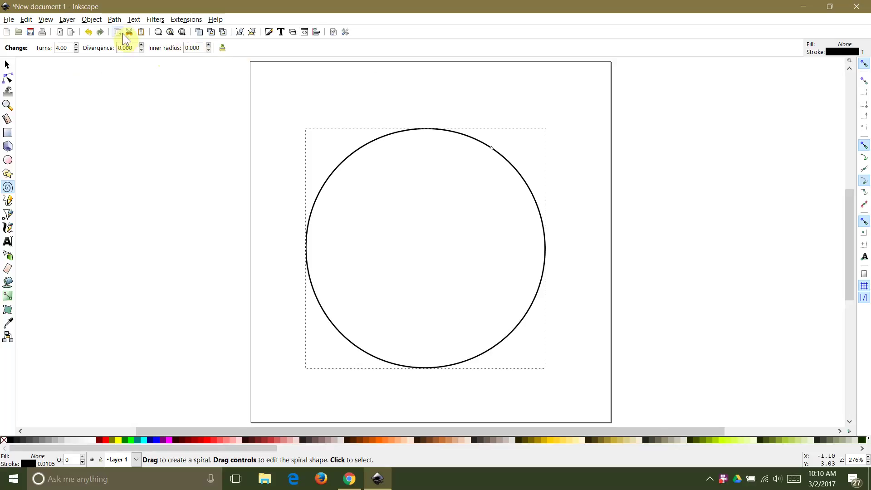
click(117, 21)
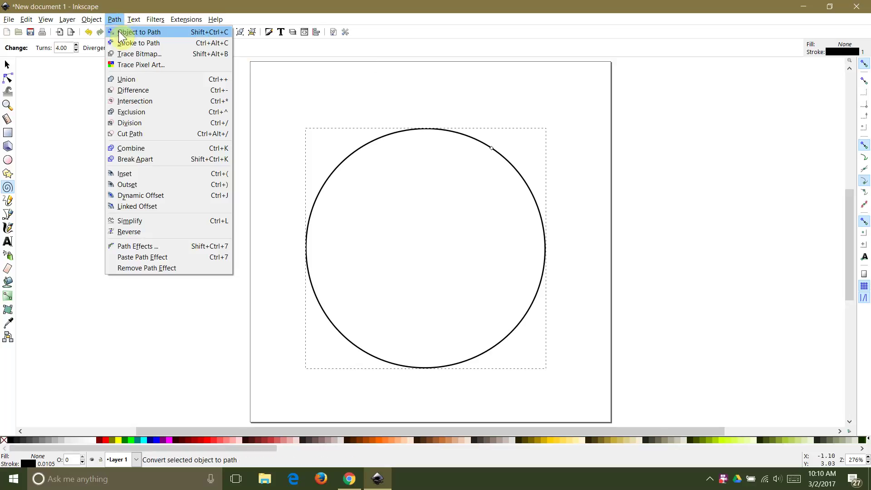
click(141, 248)
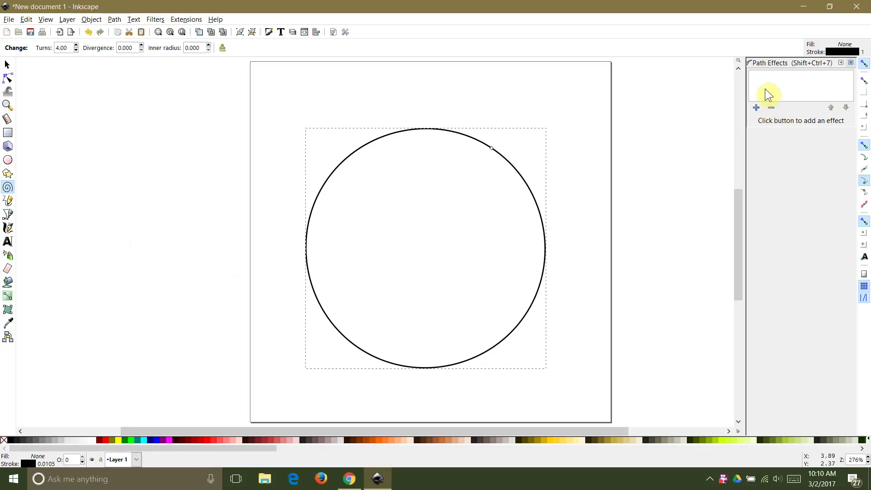
click(756, 108)
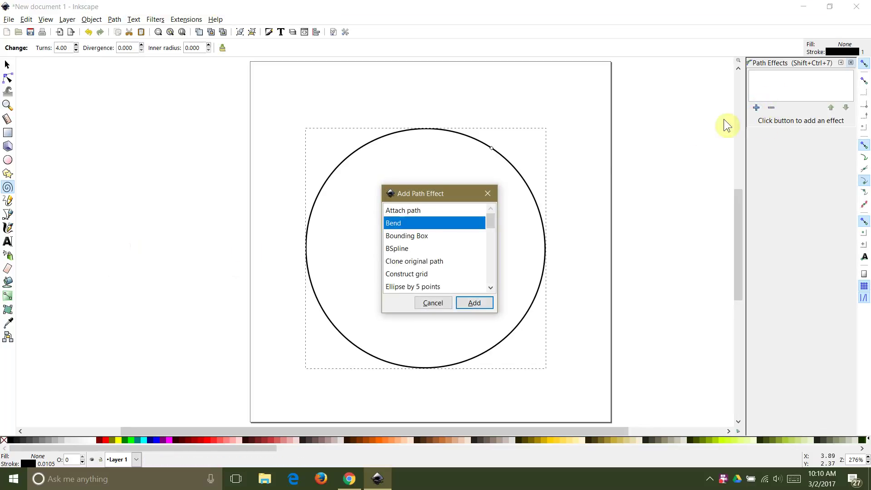
drag(491, 225, 485, 265)
click(412, 250)
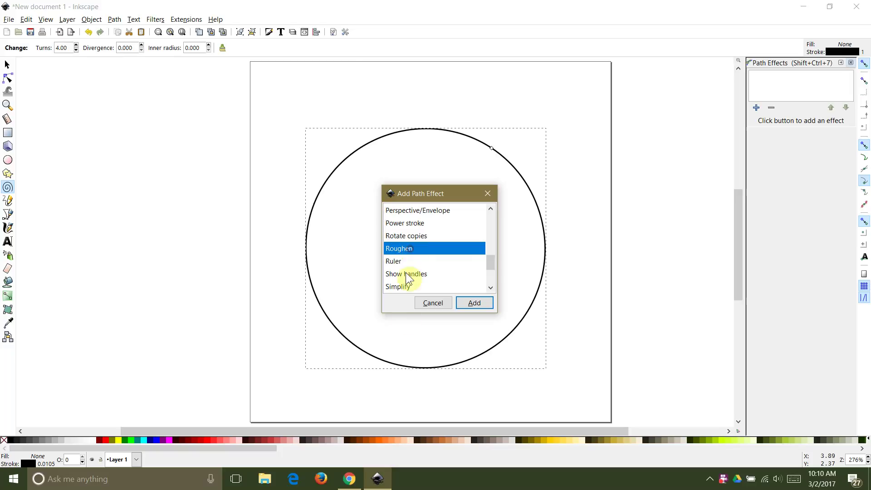
click(473, 304)
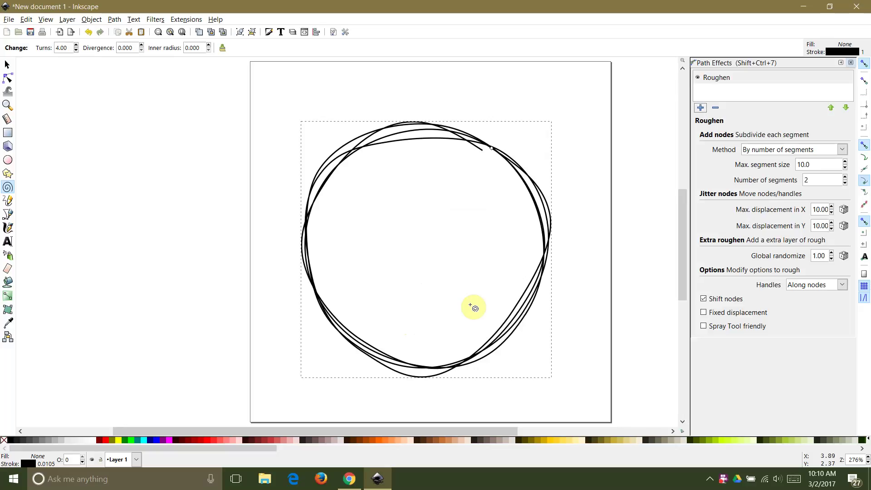
Set the Roughen effect's maximum displacement in Y to 0.
key(s)
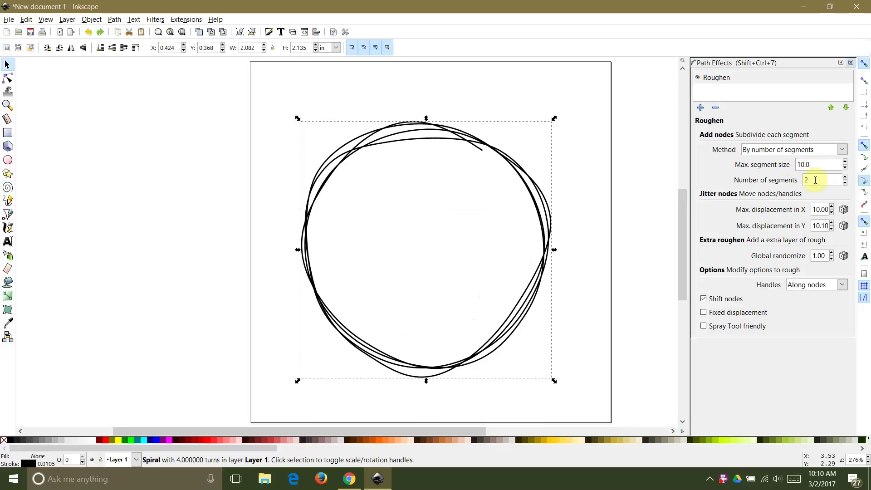
click(831, 223)
double_click(815, 227)
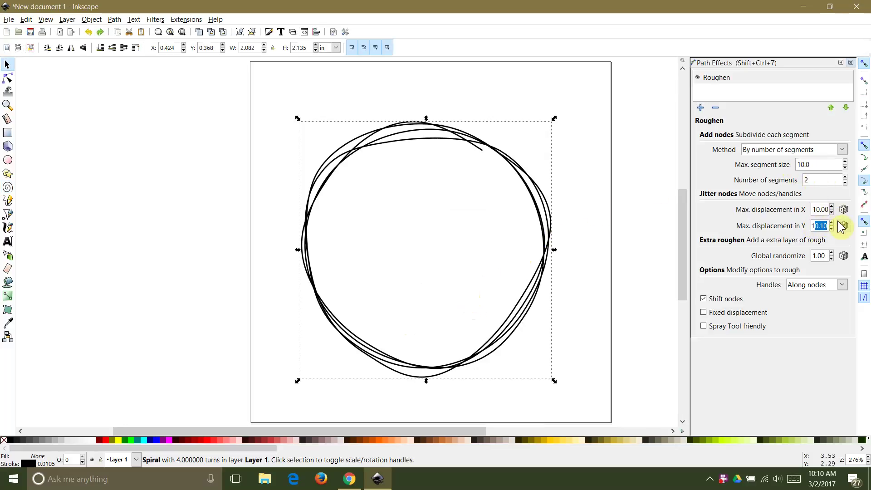
drag(829, 221, 829, 219)
key(BackSpace)
text(0)
key(Return)
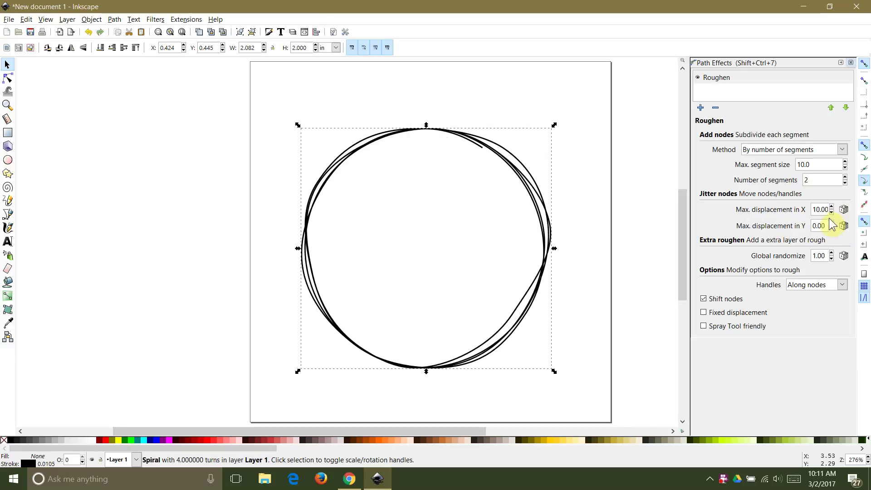
Set the Roughen effect's maximum displacement in X to 15 and its number of segments to 1.
drag(813, 209, 829, 210)
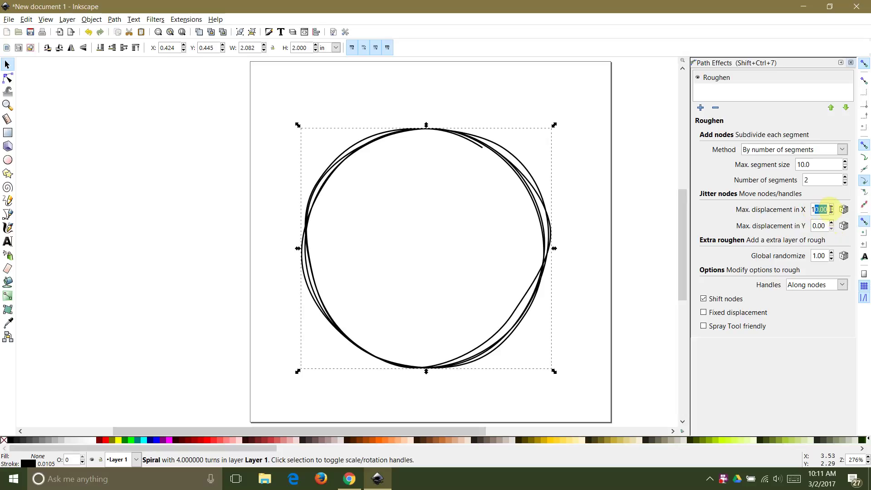
text(15)
key(Return)
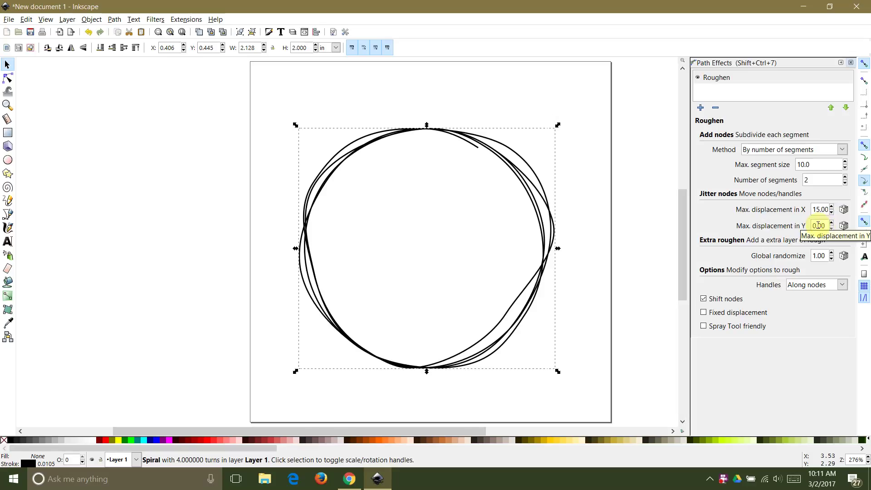
double_click(812, 180)
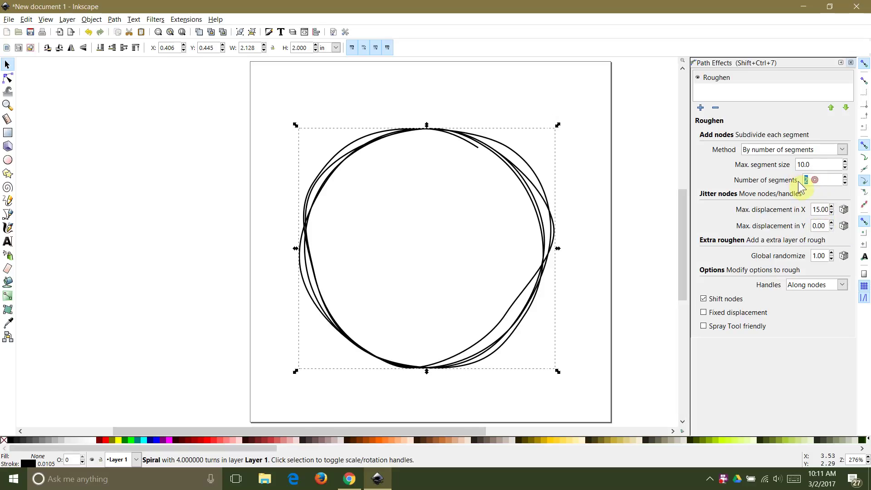
text(1)
click(817, 210)
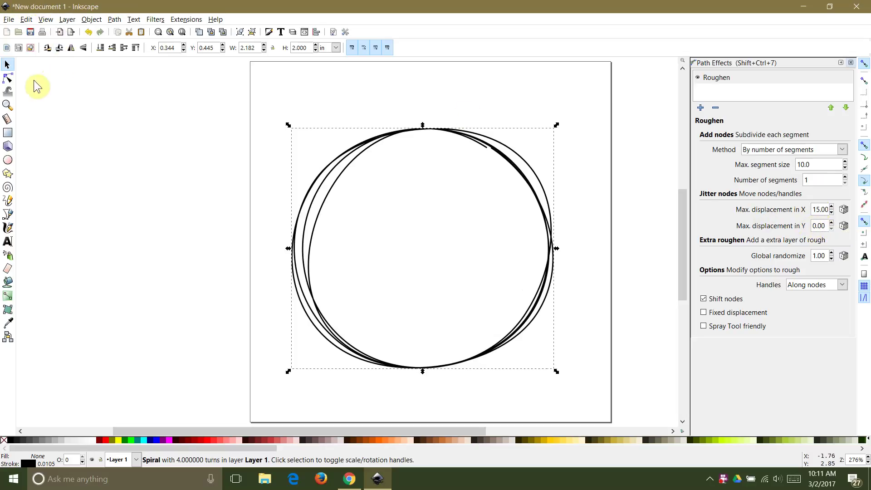
Convert the roughened spiral to a path with Object to Path.
click(219, 96)
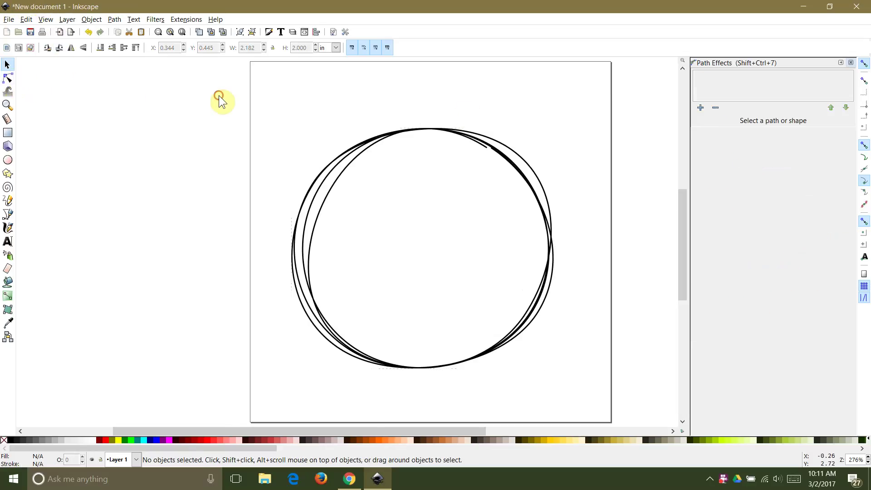
click(339, 169)
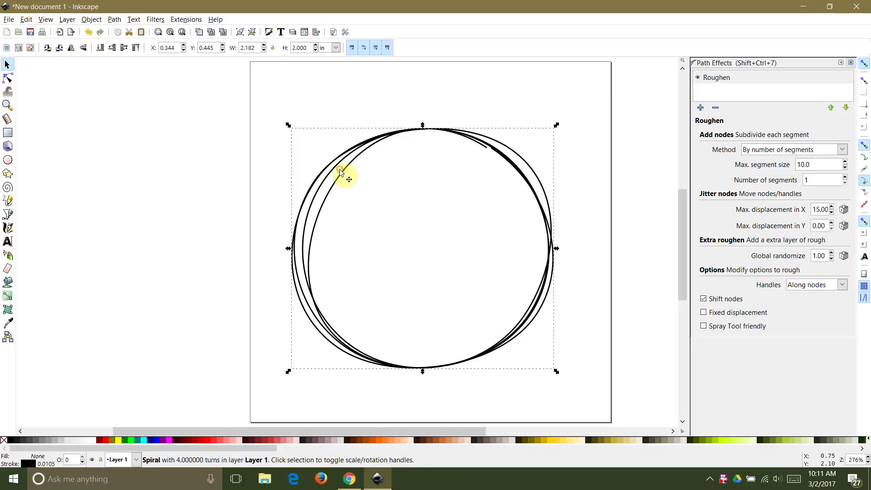
click(114, 19)
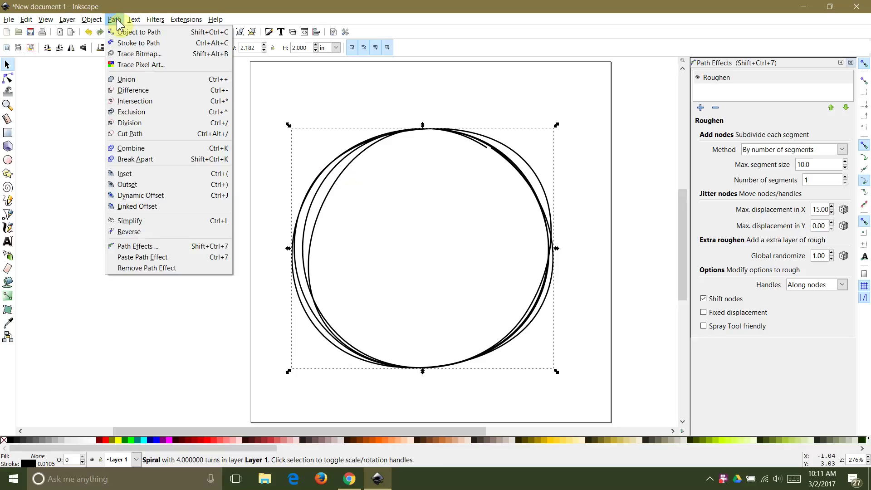
click(120, 31)
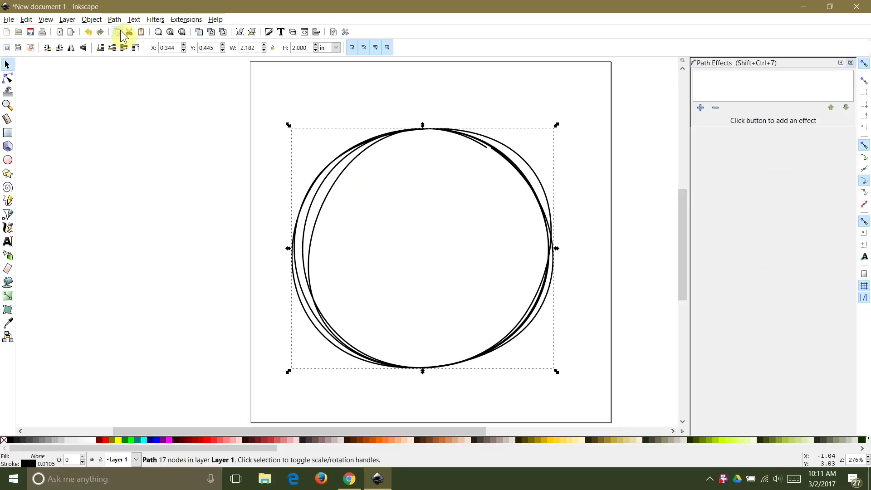
Select the path's two open end nodes near its upper edge and align them onto each other, relative to the middle of the selection.
click(491, 156)
ctrl+scroll(492, 148, up, 3)
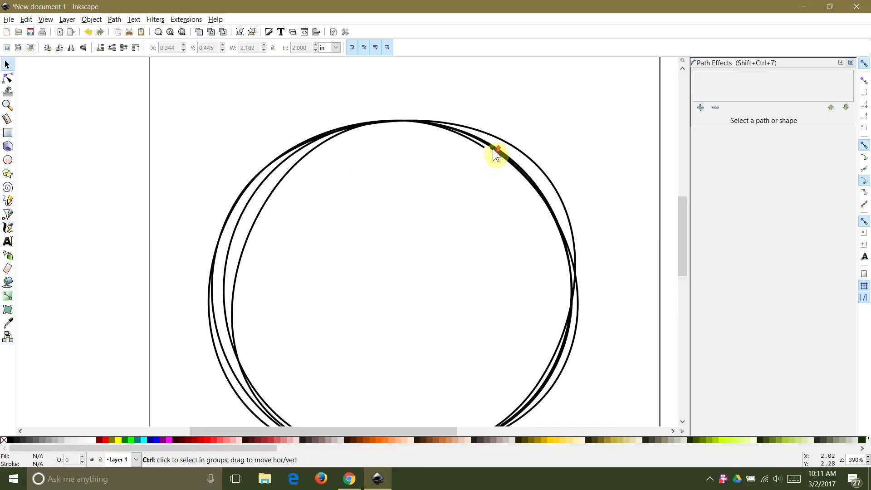
click(480, 151)
key(n)
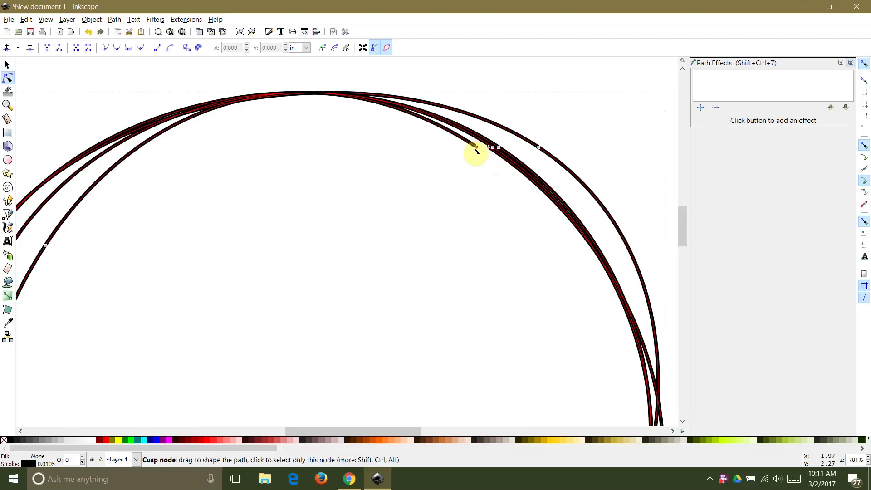
click(488, 147)
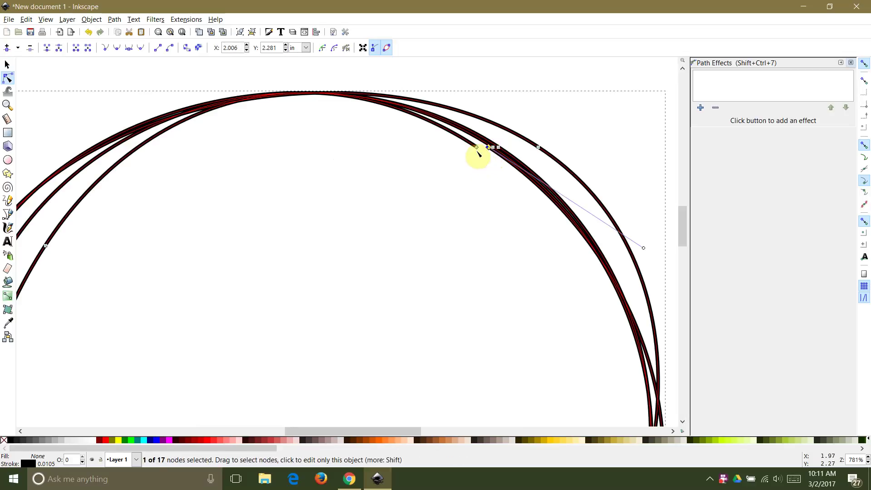
shift+click(476, 147)
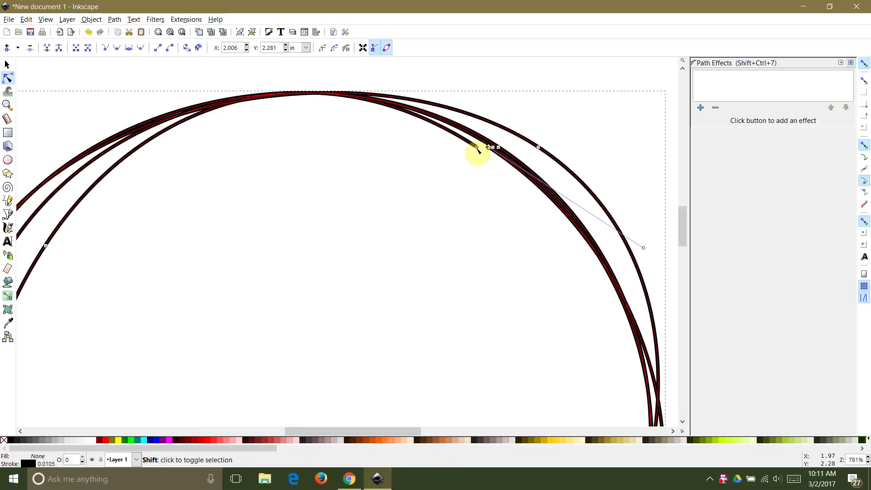
click(316, 32)
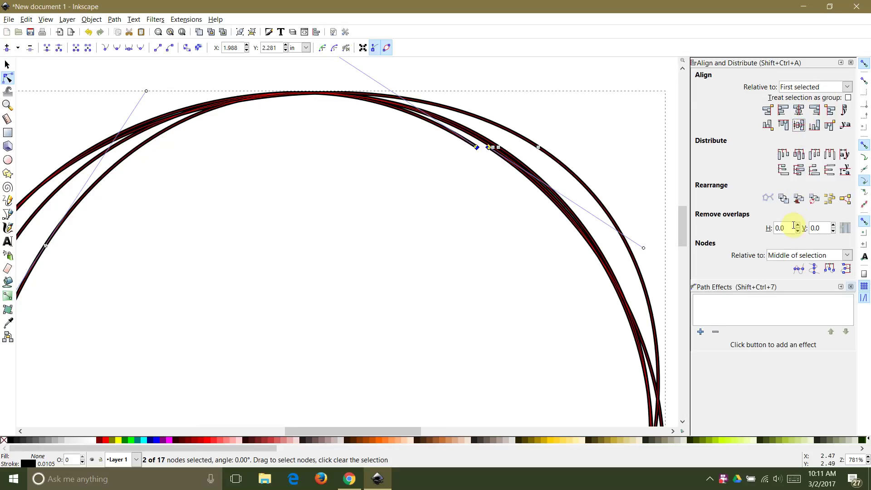
click(815, 270)
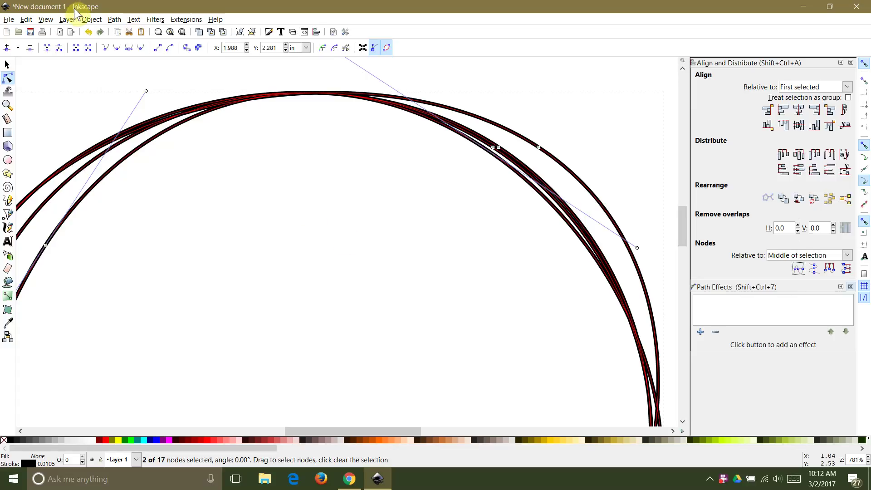
Join the two overlapping end nodes of the spiral path into one node and clear the selection.
click(47, 49)
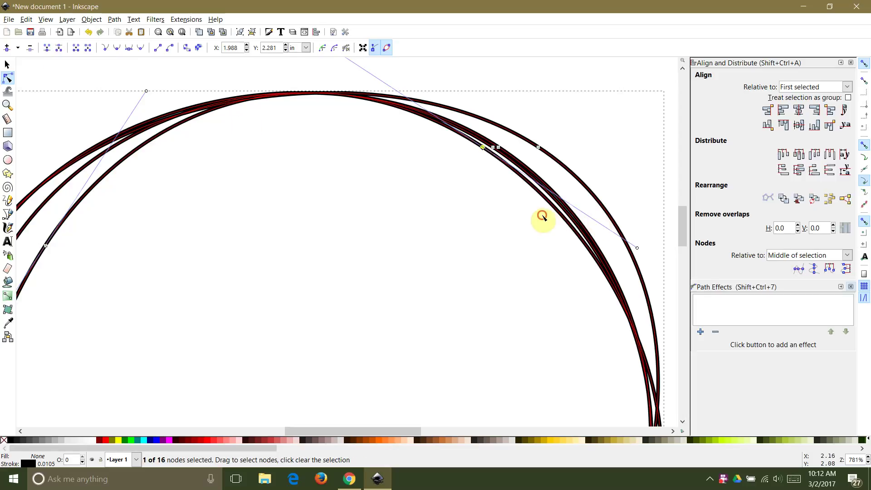
click(484, 206)
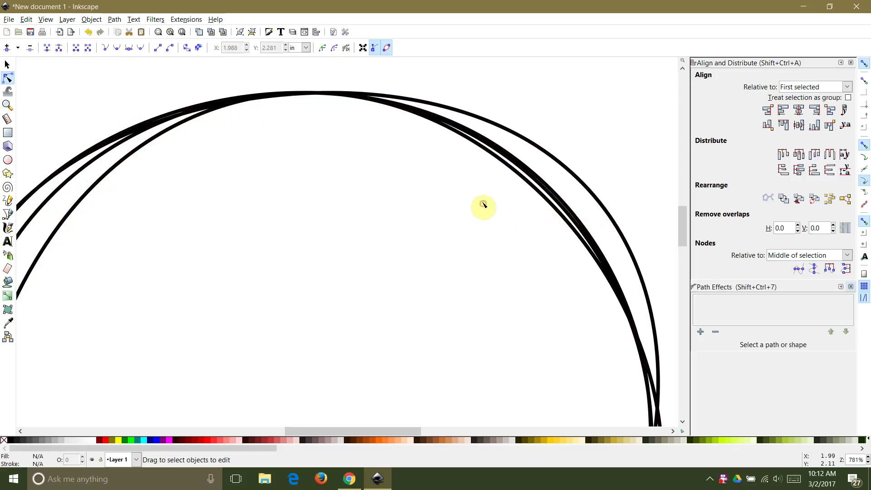
scroll(486, 170, down, 2)
Move the path's clustered upper-right nodes apart so the strands of the circle separate there.
click(495, 166)
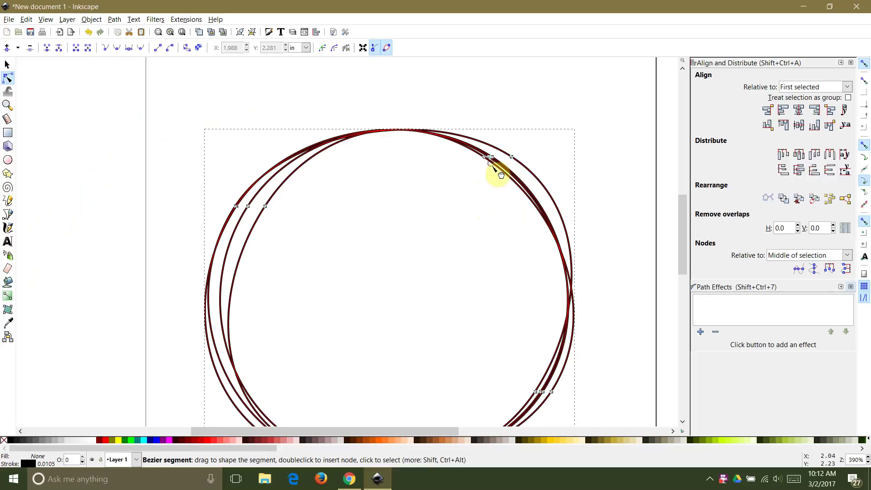
mouse_move(487, 159)
mouse_down()
mouse_move(484, 169)
mouse_move(497, 167)
mouse_move(495, 153)
mouse_up()
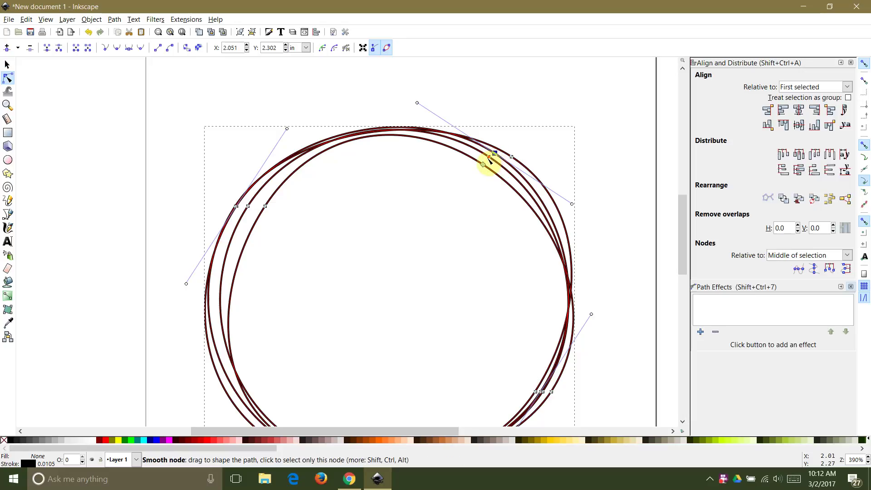
Give the circle's stroke a flat dark brown colour, HSL 27, 228, 47.
click(7, 65)
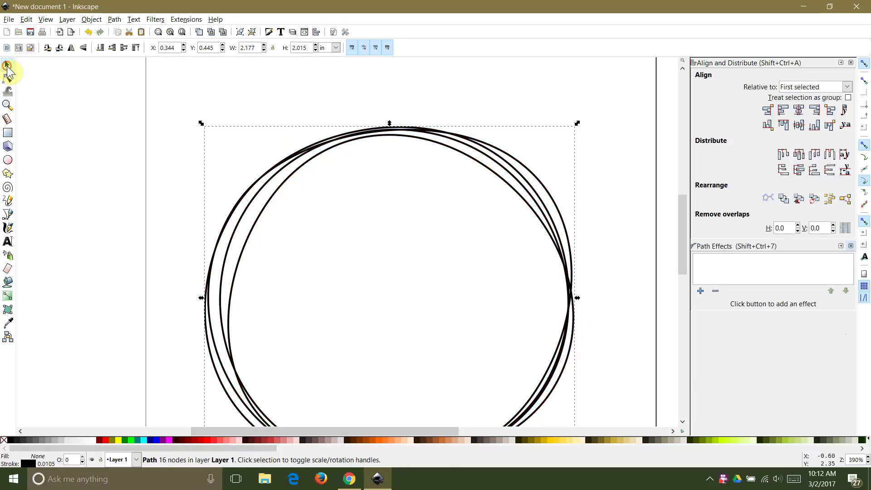
click(851, 63)
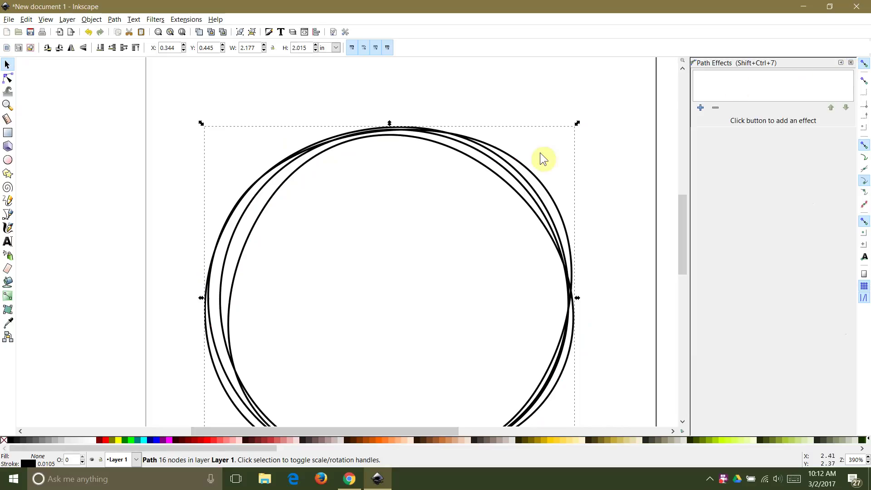
click(269, 33)
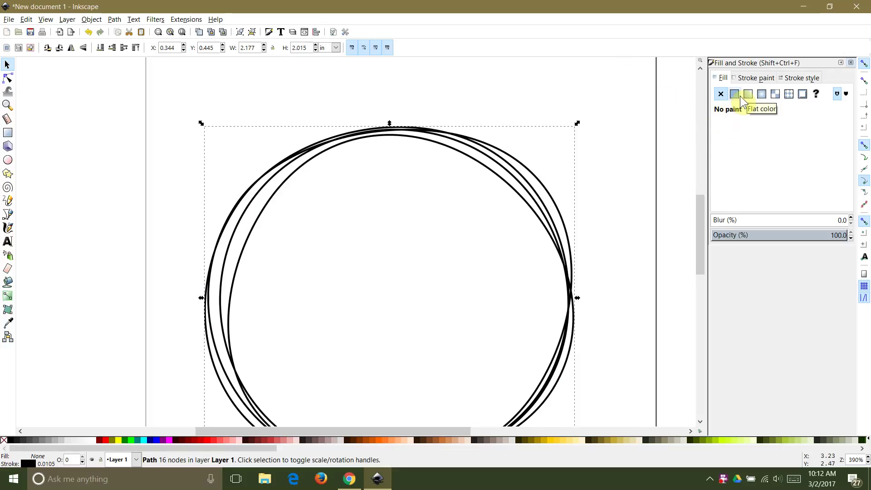
click(760, 81)
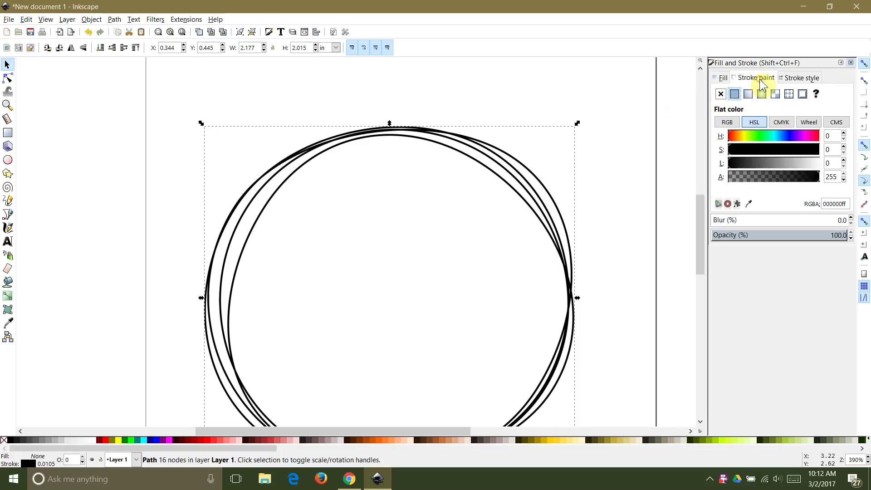
click(733, 137)
drag(733, 137, 769, 150)
click(752, 164)
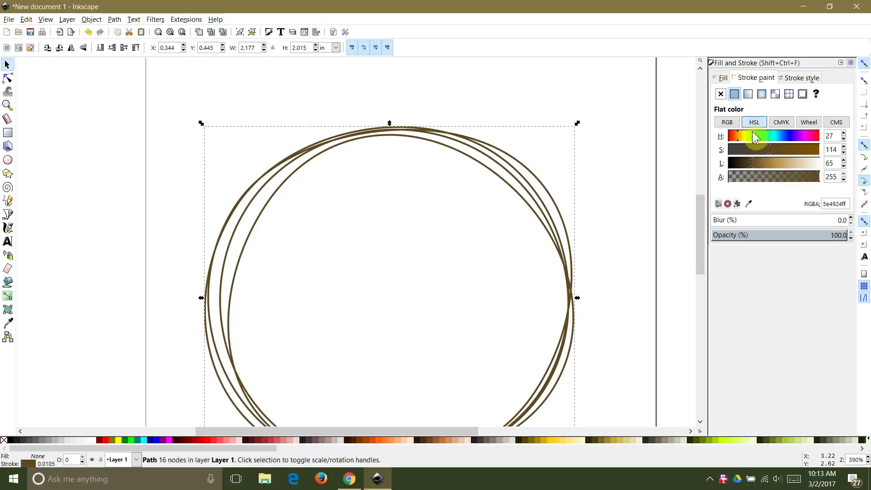
drag(748, 162, 745, 162)
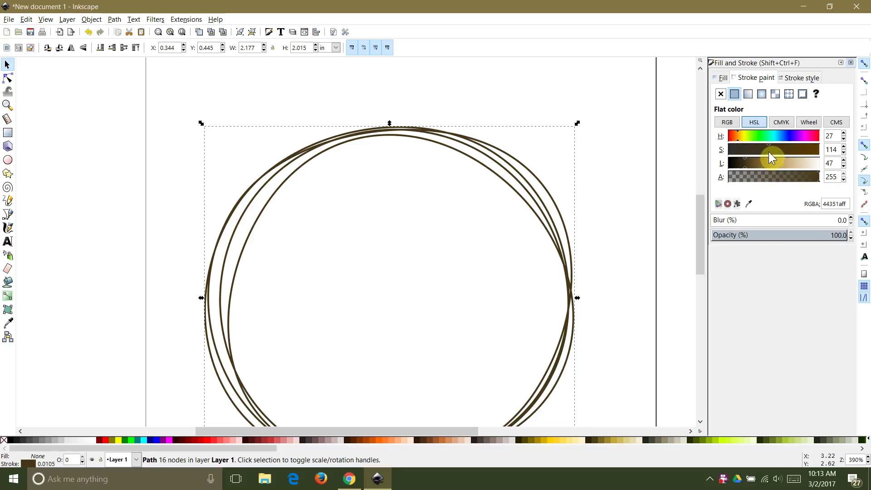
drag(769, 152, 811, 152)
Change the stroke width unit to px and set the circle's stroke width to 2 px.
click(805, 77)
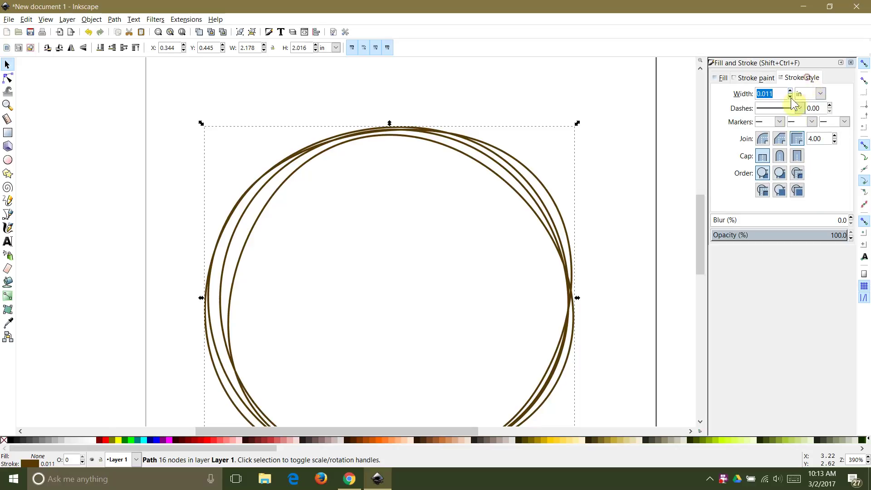
click(811, 94)
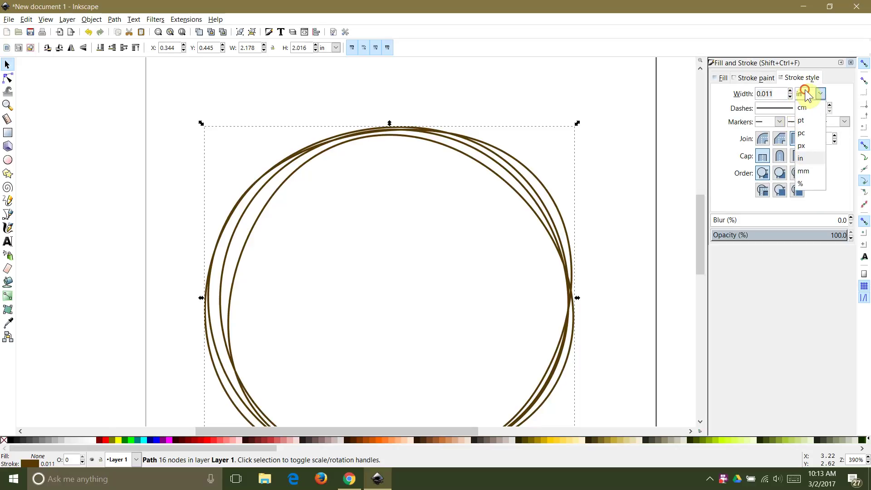
click(804, 144)
double_click(770, 94)
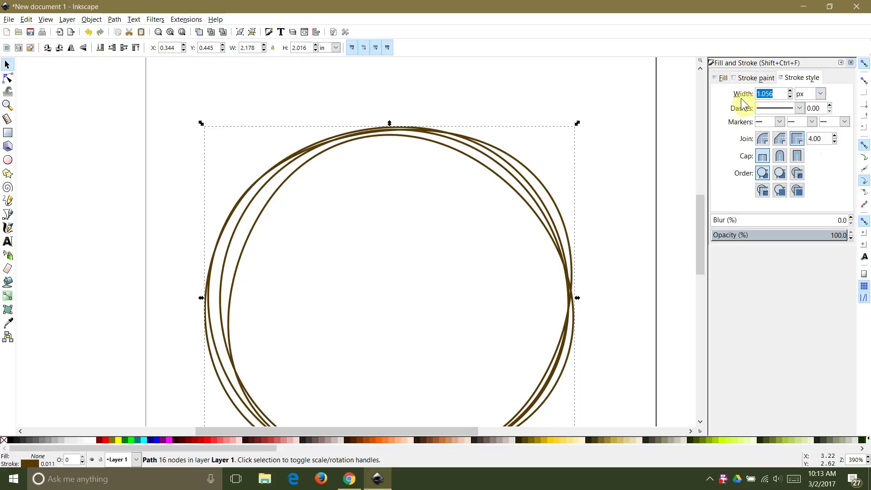
text(2)
key(Return)
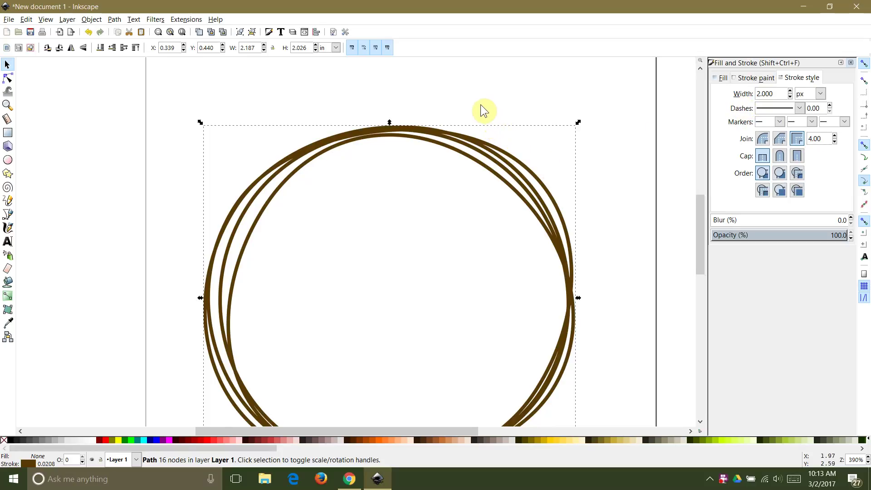
Increase the circle's stroke width to 4 px and deselect it.
double_click(771, 93)
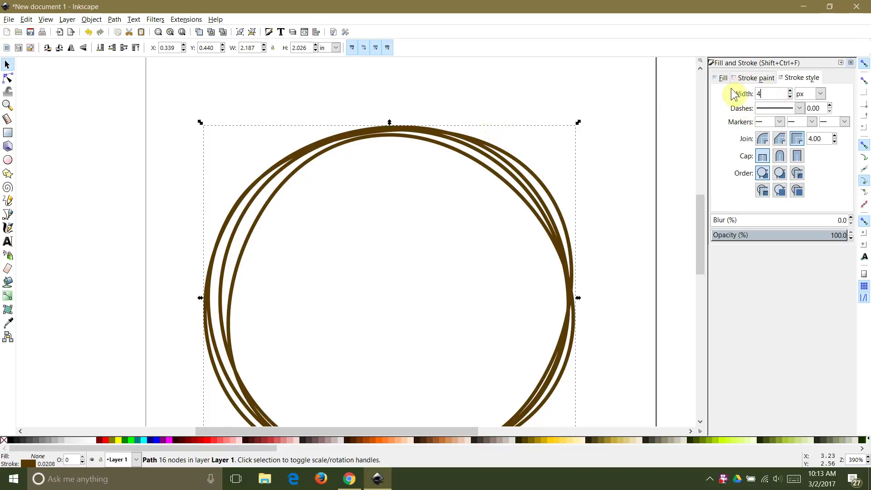
text(4)
key(Return)
click(502, 92)
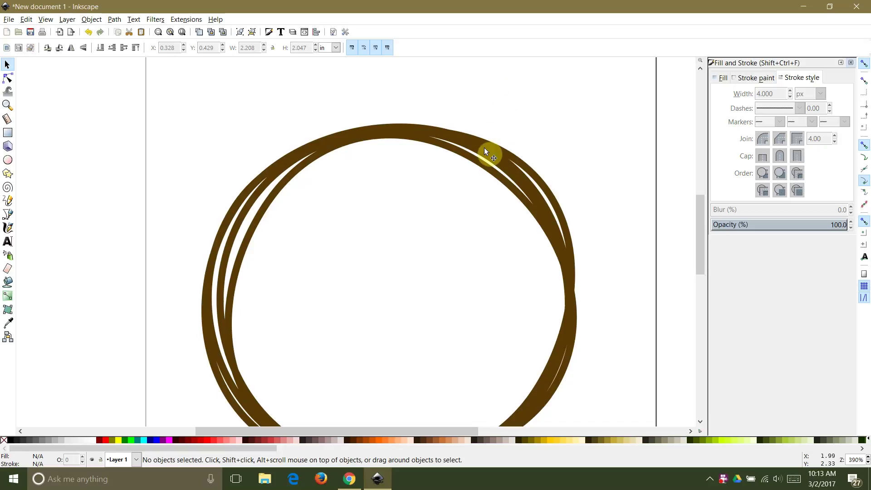
Edit the circle's nodes, shifting those on its upper-right and upper-left curves apart to loosen the scribbled strands.
click(528, 167)
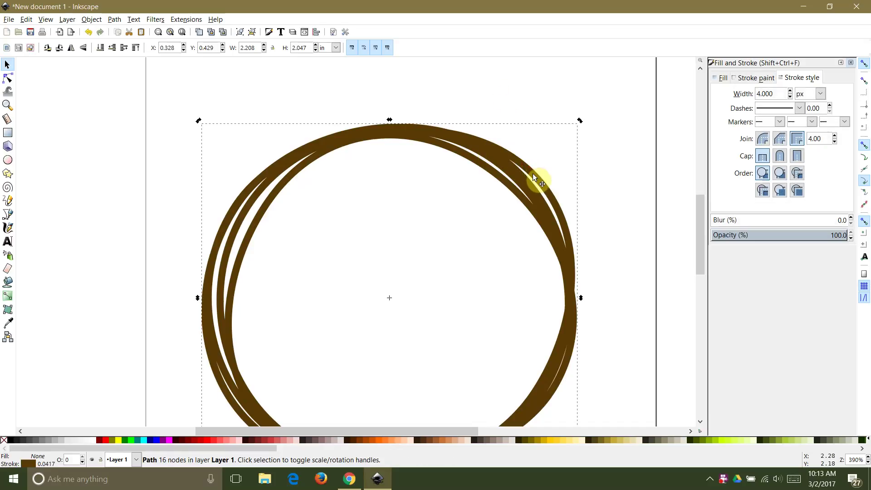
double_click(534, 177)
drag(512, 158, 481, 175)
key(ctrl+z)
click(237, 207)
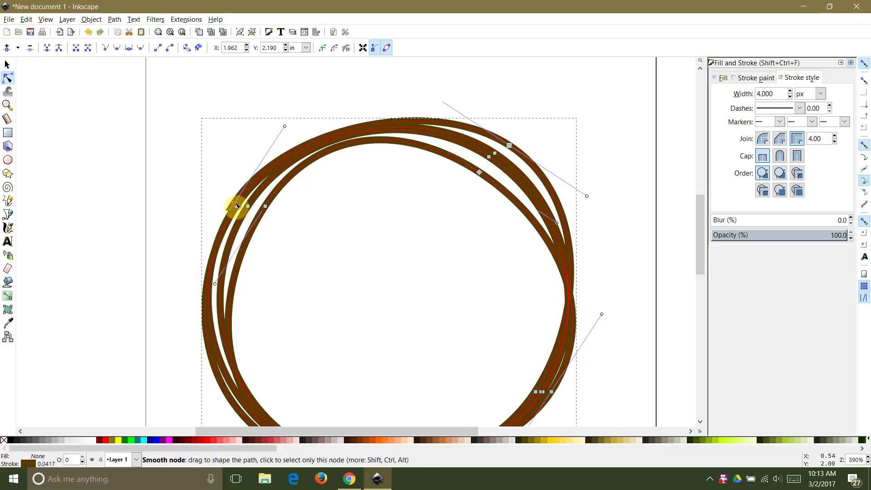
mouse_move(236, 206)
mouse_down()
mouse_move(247, 208)
mouse_move(229, 194)
mouse_move(247, 215)
mouse_up()
click(305, 226)
Spread the circle's lower-left and lower-right nodes apart to separate the strands, and deselect the path.
scroll(322, 204, down, 3)
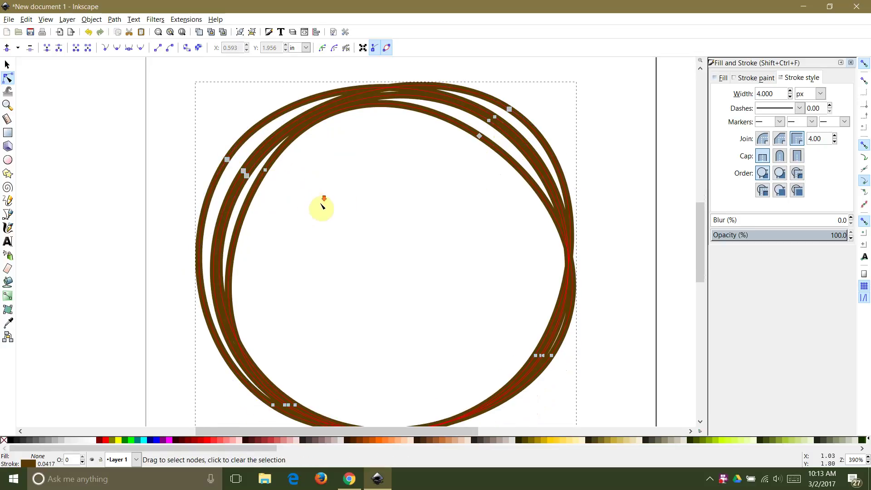
drag(295, 389, 289, 411)
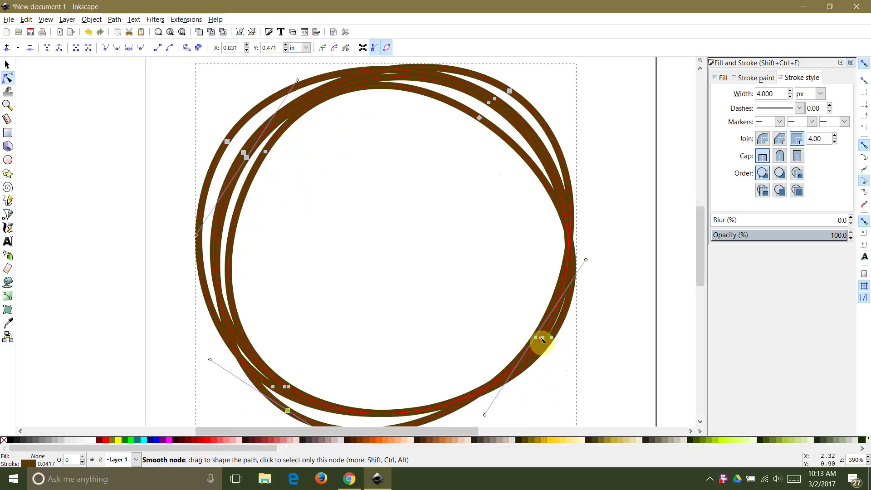
mouse_move(536, 340)
mouse_down()
mouse_move(550, 361)
mouse_move(530, 333)
mouse_move(548, 339)
mouse_up()
click(606, 315)
click(628, 300)
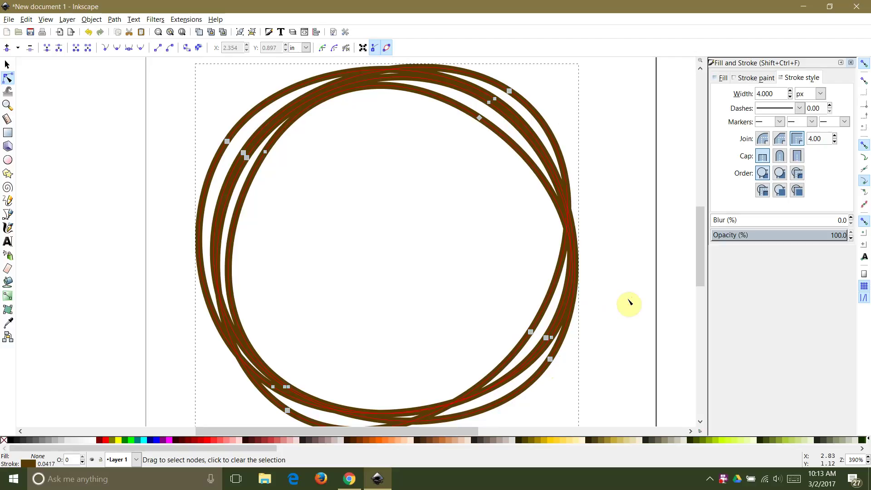
click(628, 300)
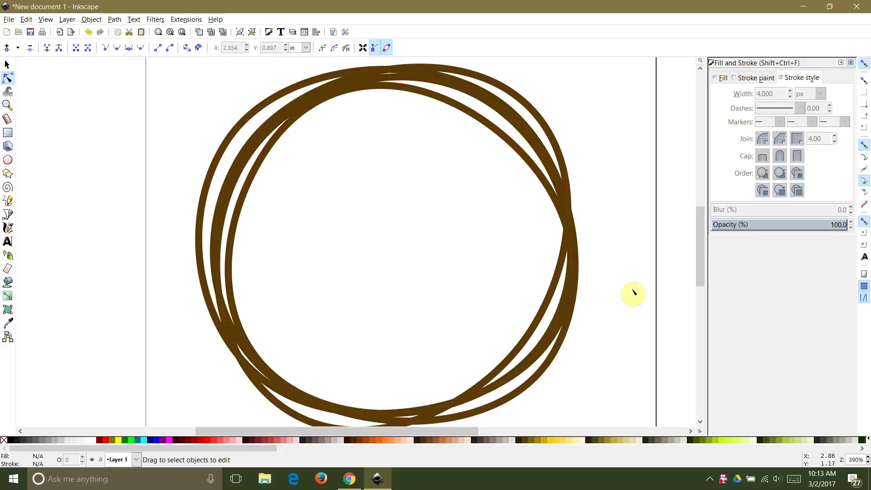
Draw a small, narrow closed triangle with its tip pointing up beside the page, using the Bezier tool.
scroll(643, 279, down, 1)
drag(640, 281, 533, 279)
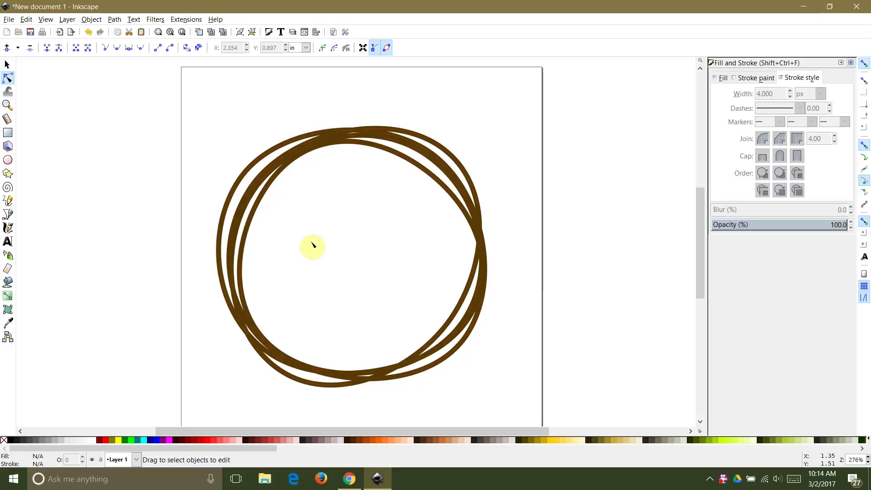
click(7, 215)
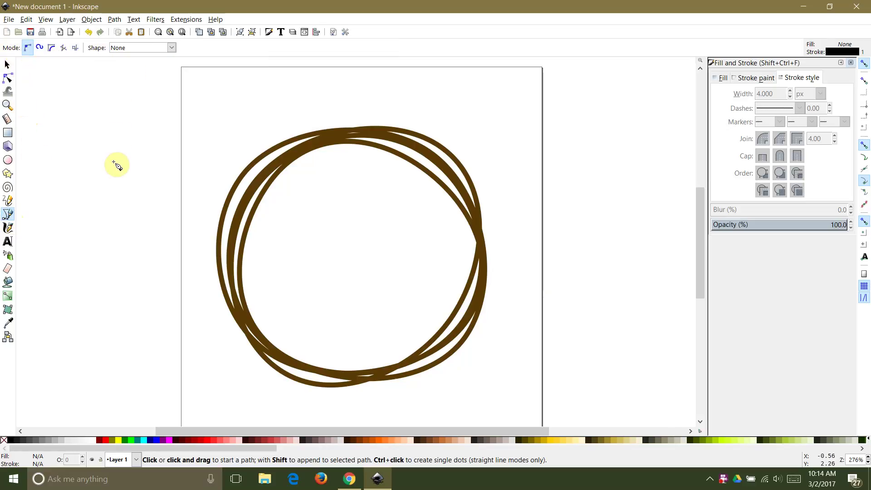
click(111, 207)
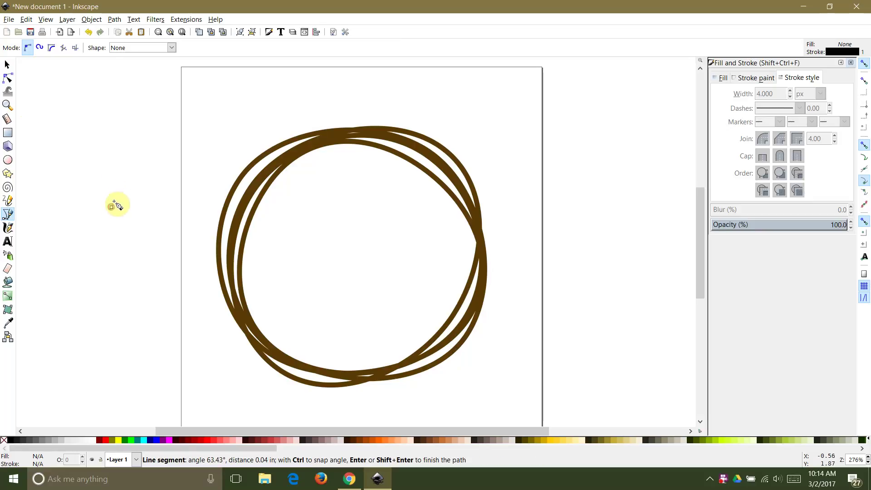
click(116, 174)
click(123, 212)
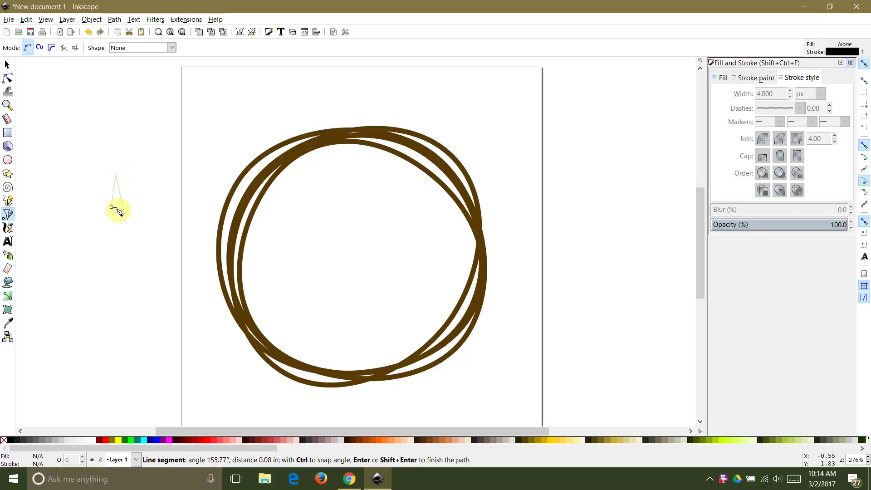
click(111, 207)
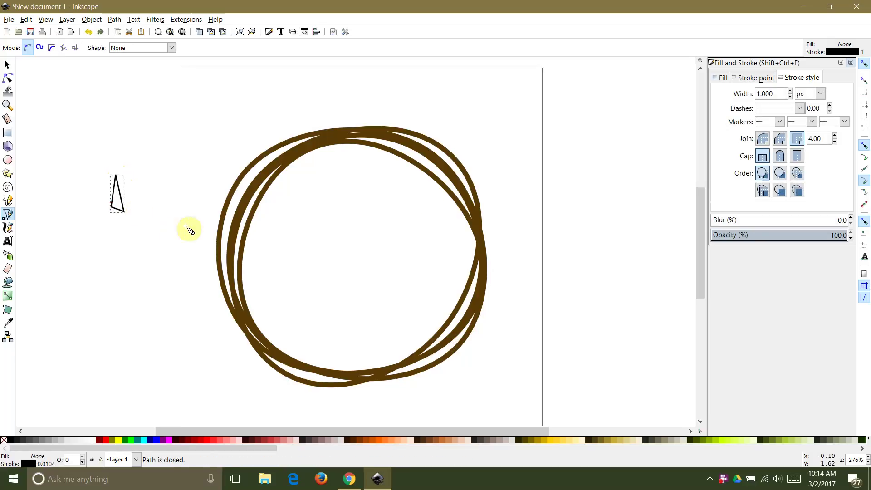
Remove the triangle's stroke and fill it with the brown sampled from the scribbled circle.
click(749, 79)
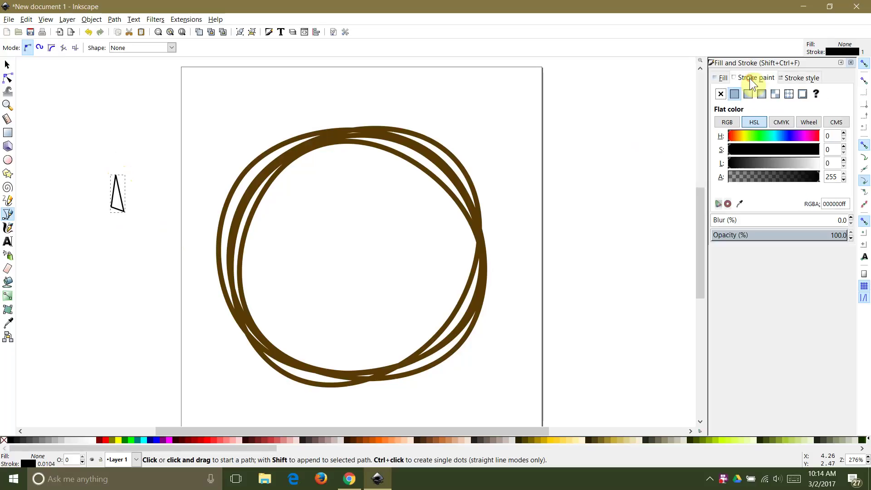
click(721, 93)
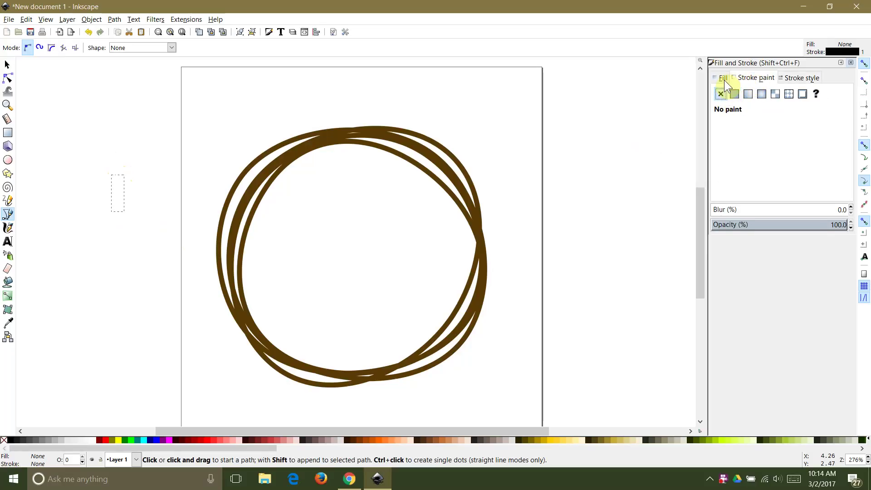
click(723, 80)
click(734, 94)
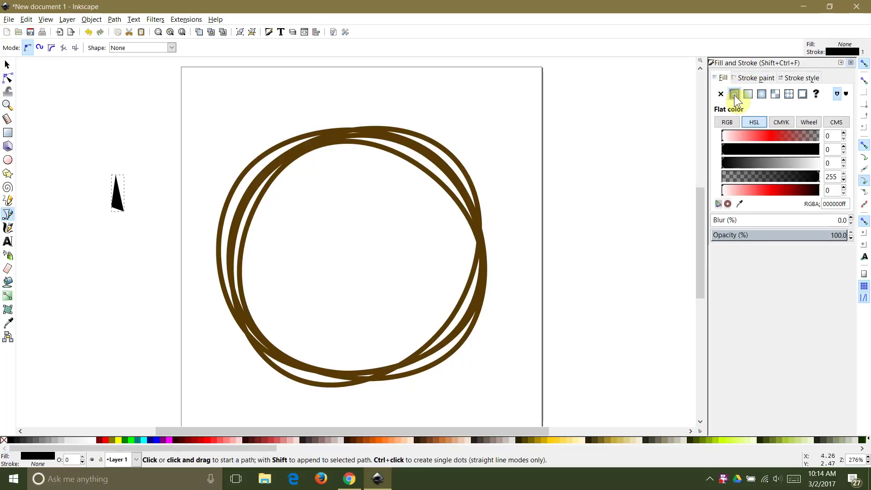
click(740, 203)
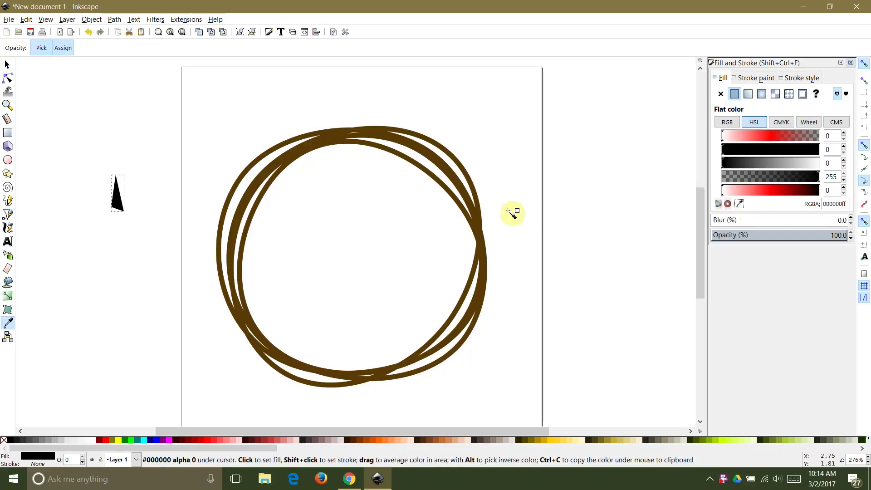
click(475, 218)
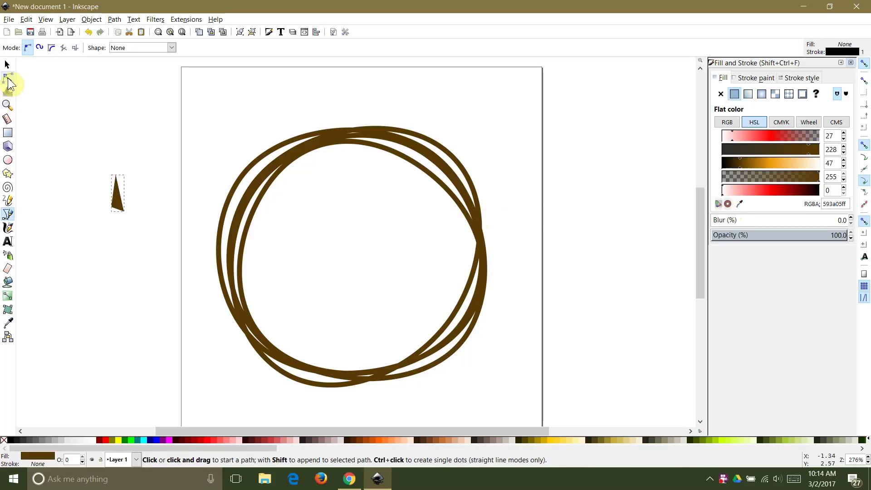
Reshape the triangle's lower nodes and handles into a teardrop with a rounded lower end and a pointed tip.
click(9, 78)
click(124, 211)
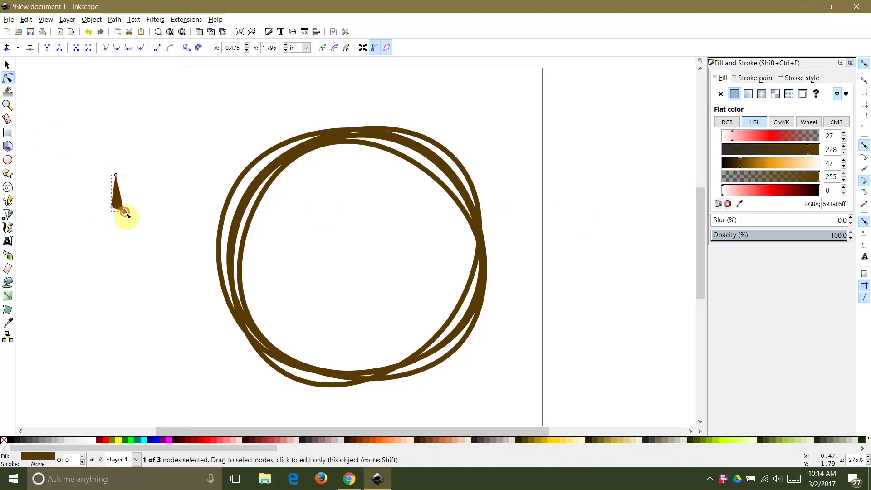
click(159, 209)
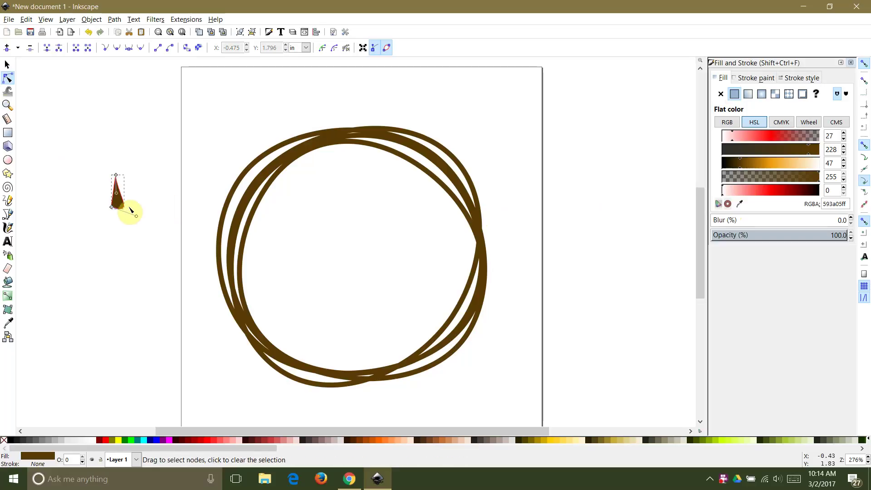
drag(112, 208, 135, 222)
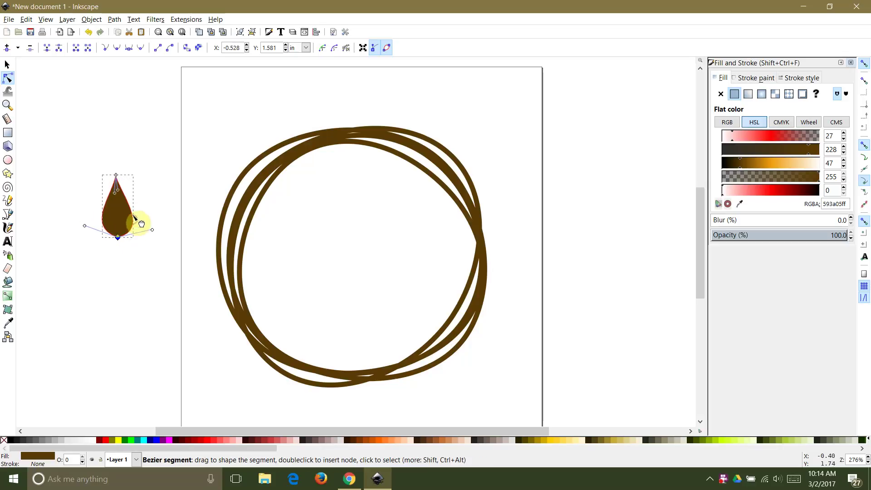
Shrink the teardrop to about 0.15 in wide and 0.31 in high, and deselect it.
click(9, 67)
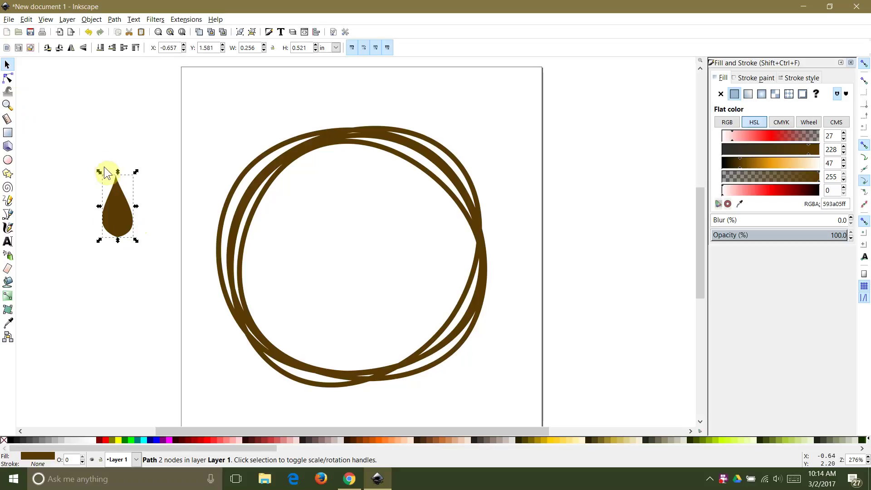
drag(99, 171, 114, 196)
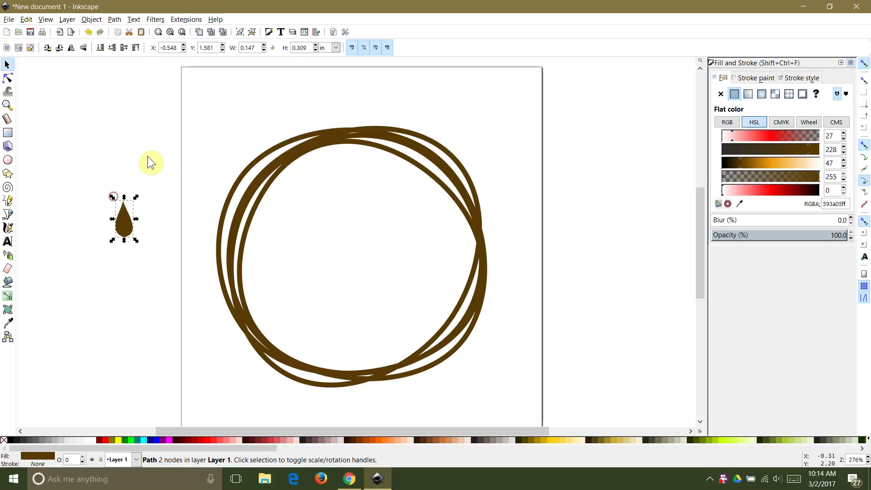
click(152, 152)
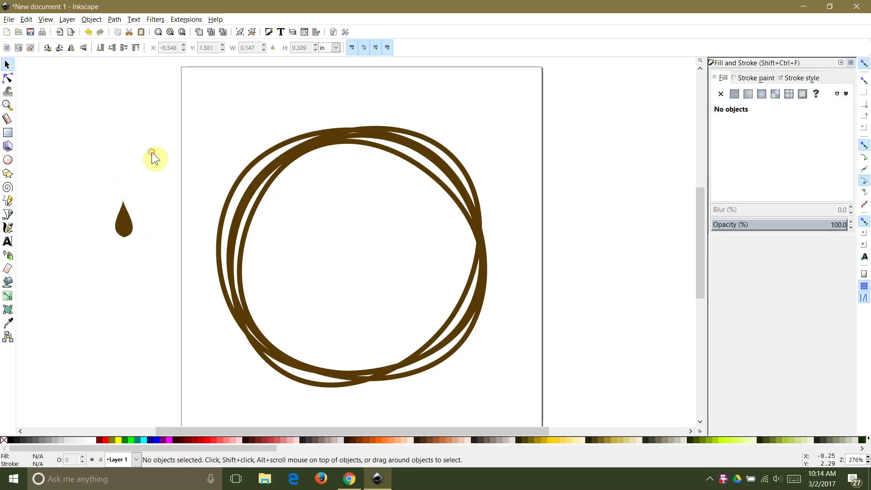
click(129, 229)
click(176, 178)
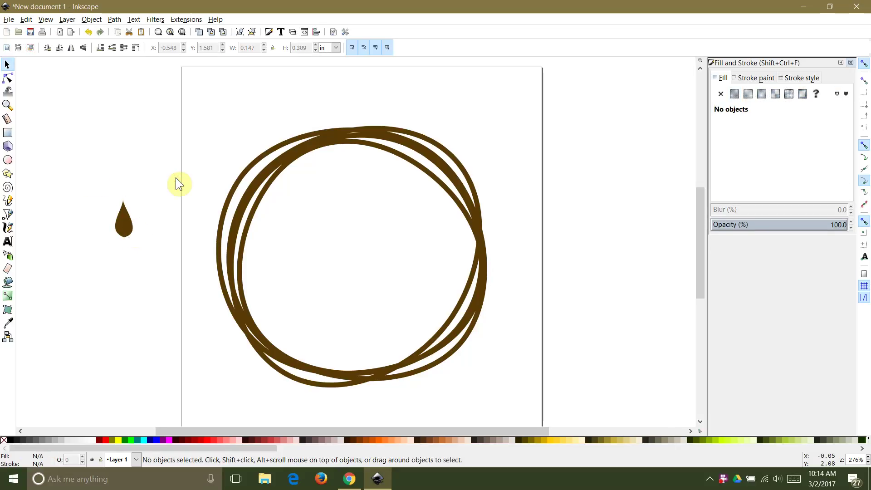
Draw an open three-node Bezier path from the circle's lower-right edge up past its right side, ending beside the upper right.
click(7, 215)
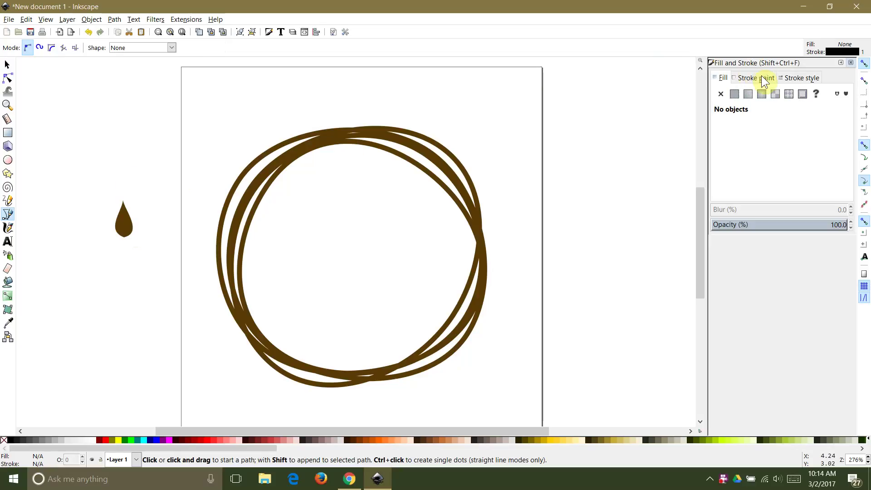
click(477, 322)
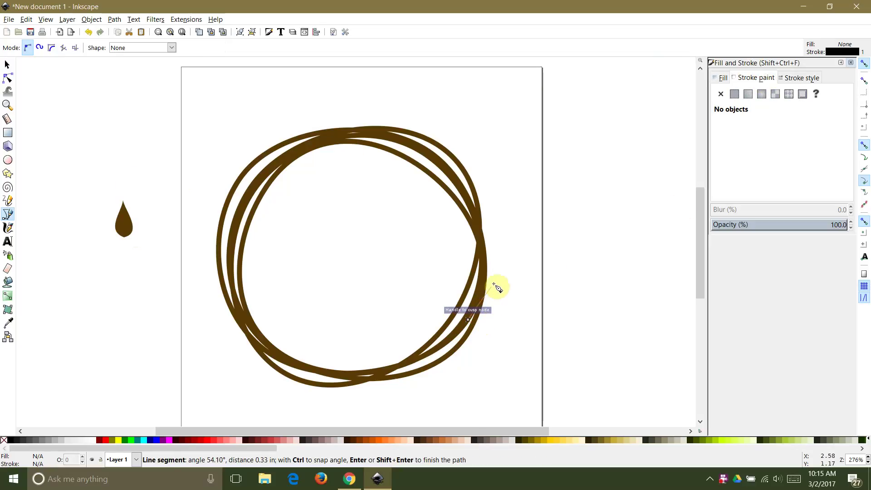
drag(510, 196, 510, 187)
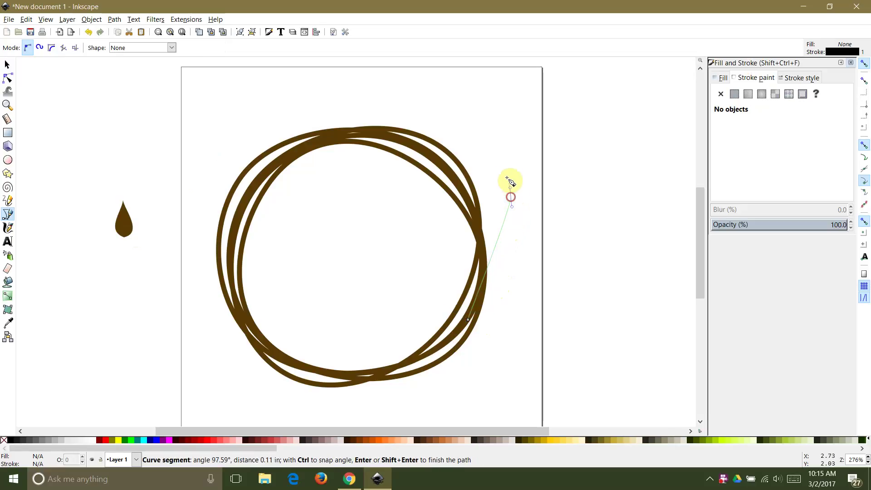
click(501, 158)
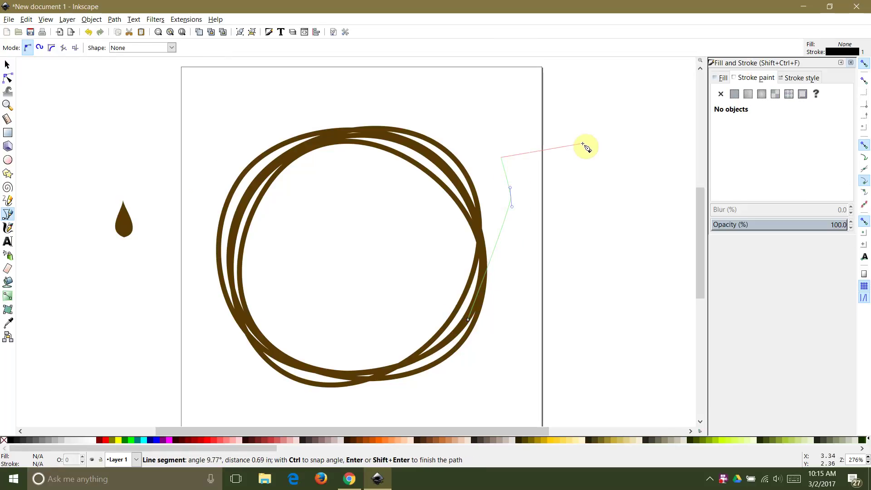
key(Return)
Smooth the path's middle node and adjust its nodes and handles into a gentle outward curve about 1.5 in tall.
click(14, 78)
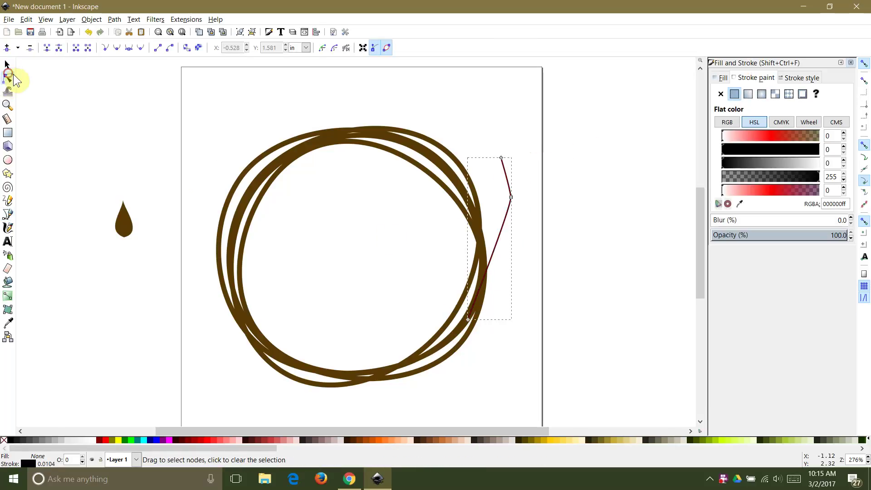
click(511, 197)
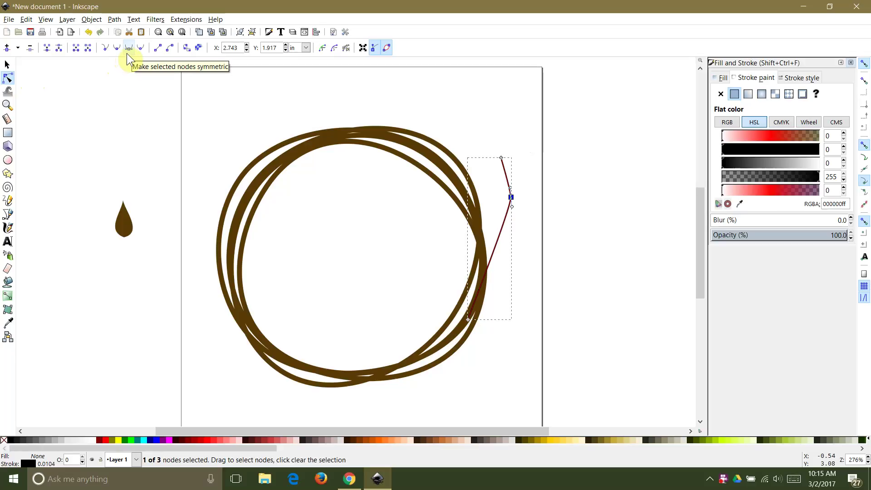
click(118, 51)
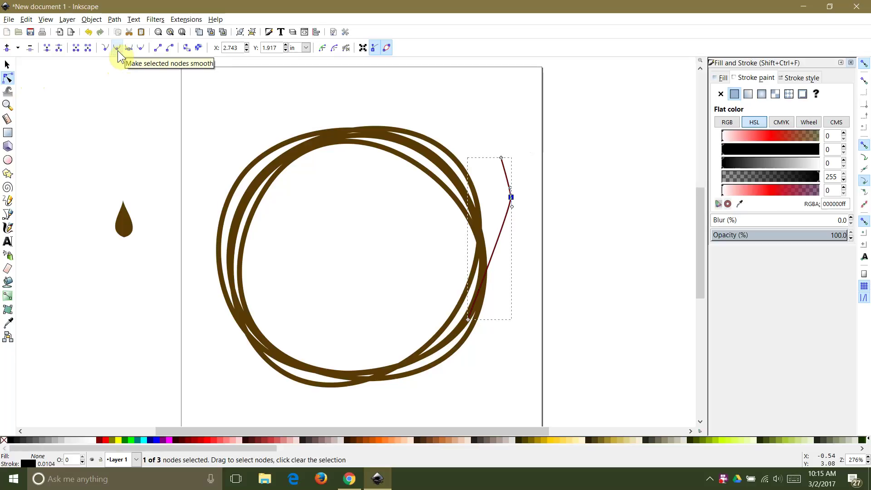
drag(511, 191, 520, 169)
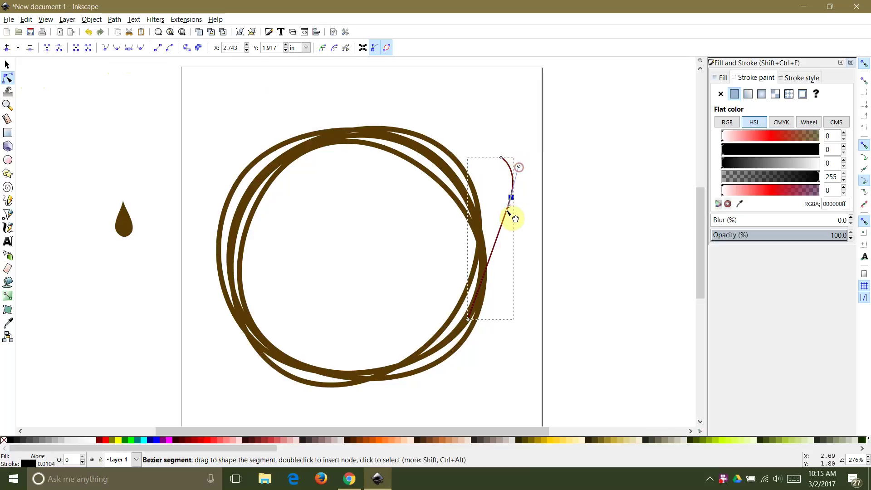
drag(508, 209, 529, 203)
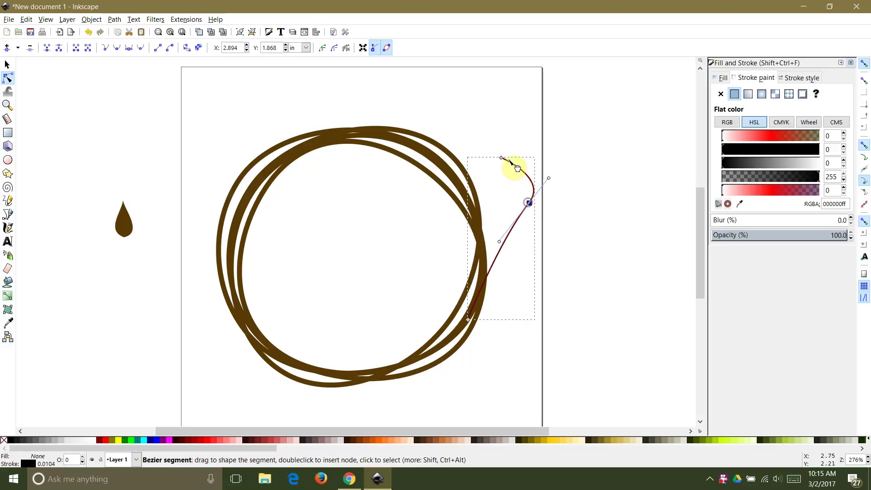
drag(500, 156, 483, 139)
drag(548, 178, 509, 201)
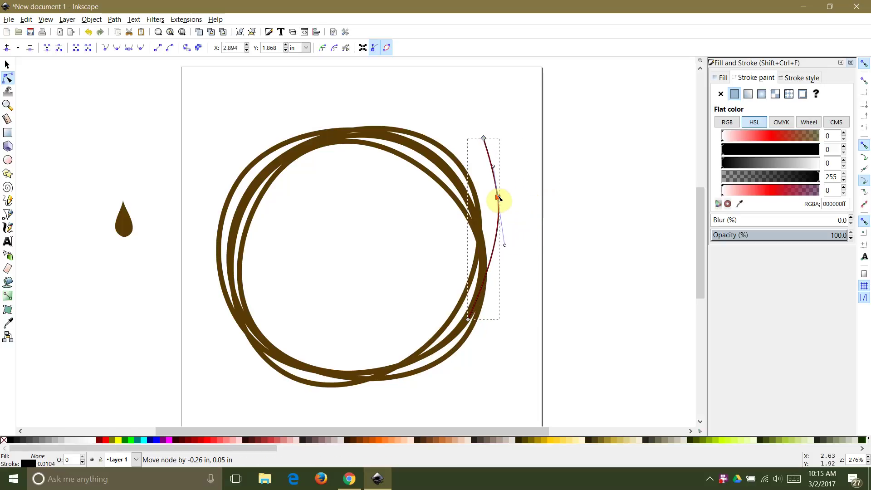
click(501, 197)
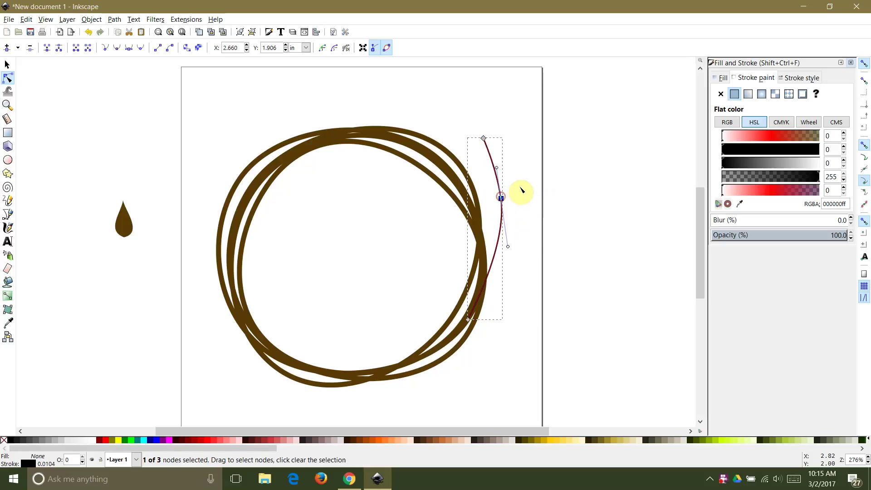
click(520, 188)
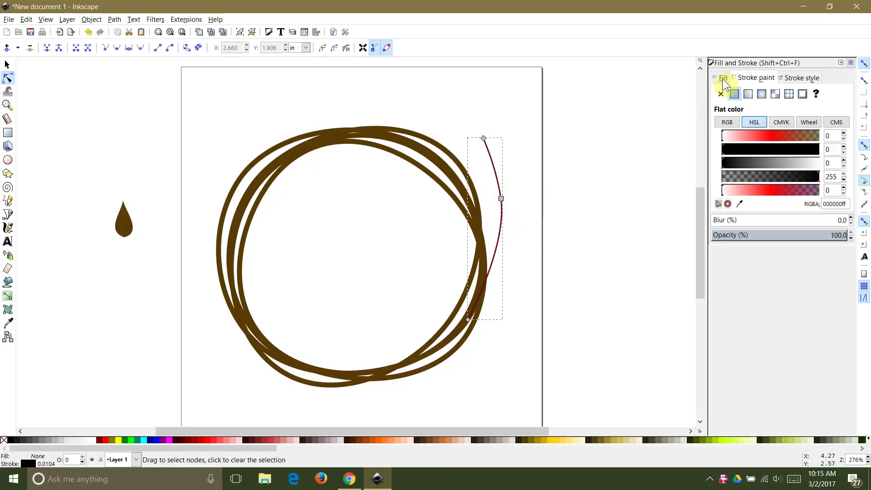
Set the curved path's stroke width to 4 px and give it round caps.
click(792, 79)
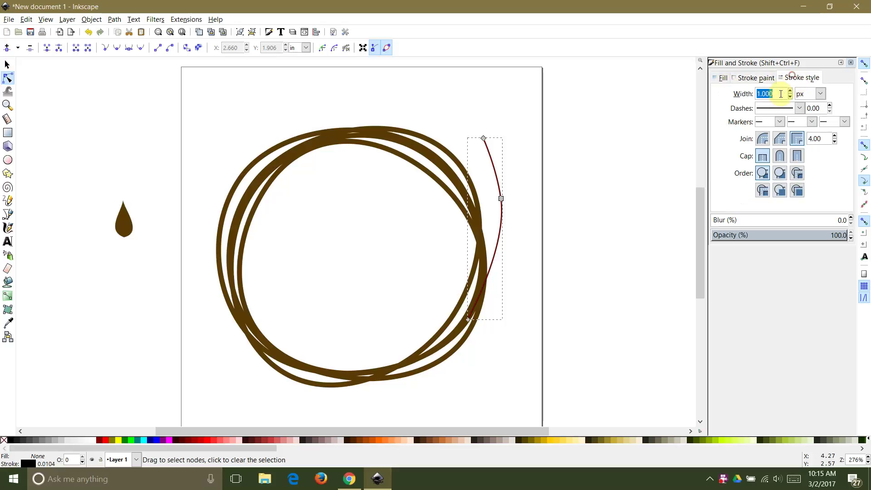
text(4)
key(Return)
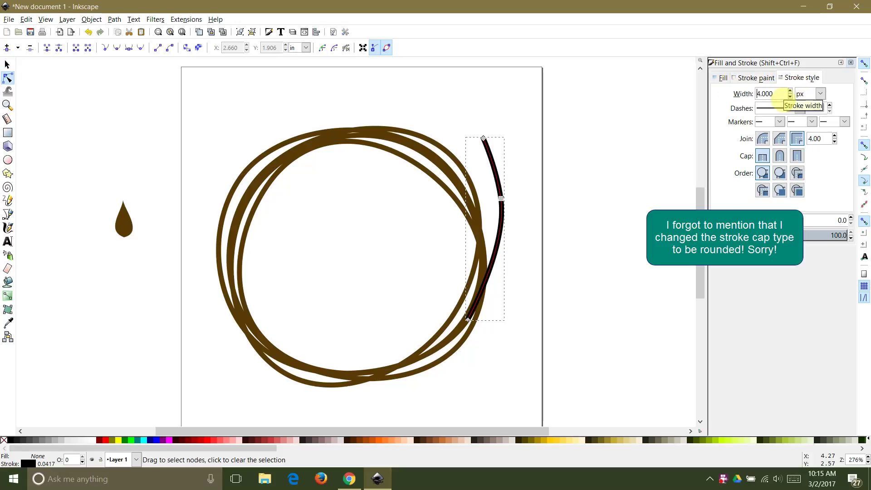
click(782, 159)
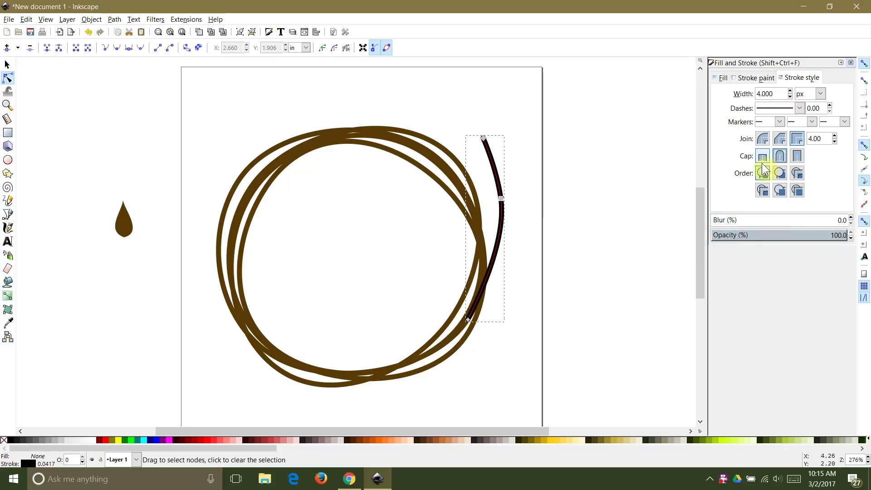
Color the curved path's stroke with the brown sampled from the scribbled circle, and deselect it.
click(755, 78)
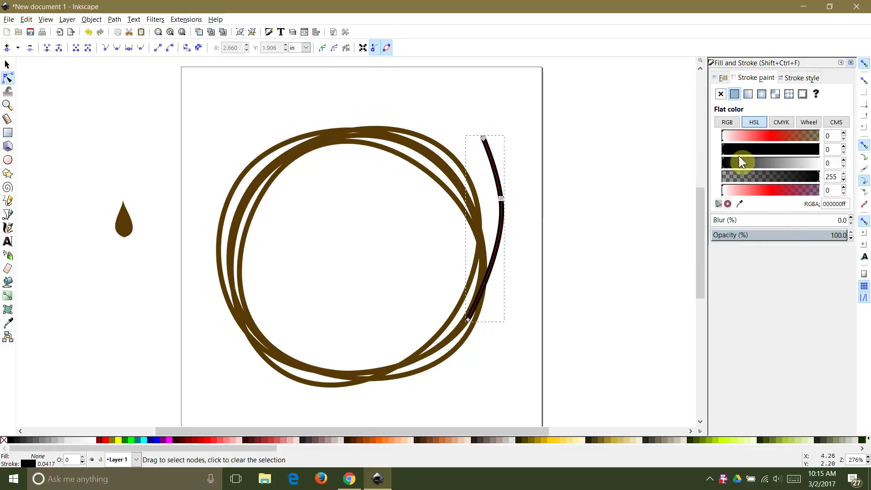
click(740, 203)
click(477, 234)
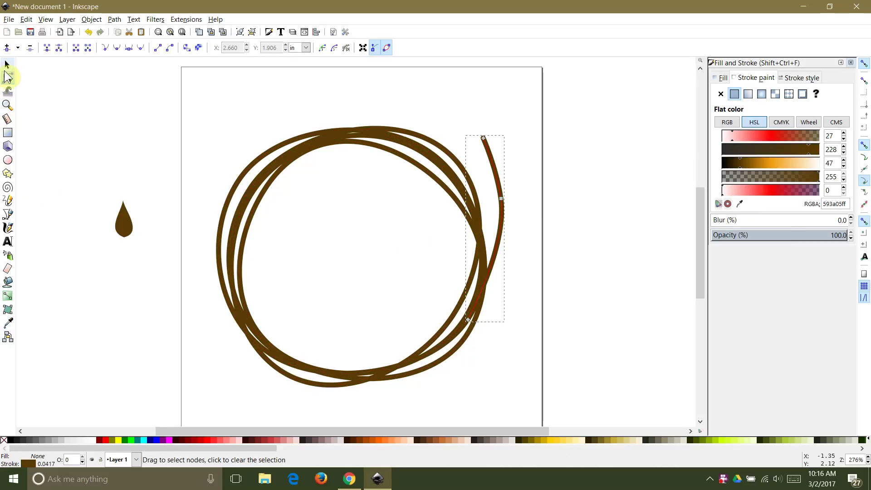
click(499, 100)
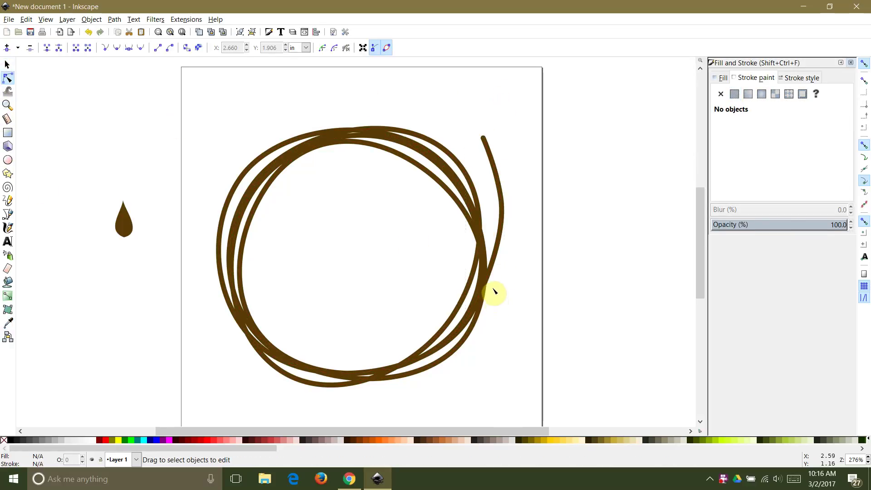
Duplicate the curved branch, rotate the copy counterclockwise, and place it against the circle's upper-left edge.
click(497, 265)
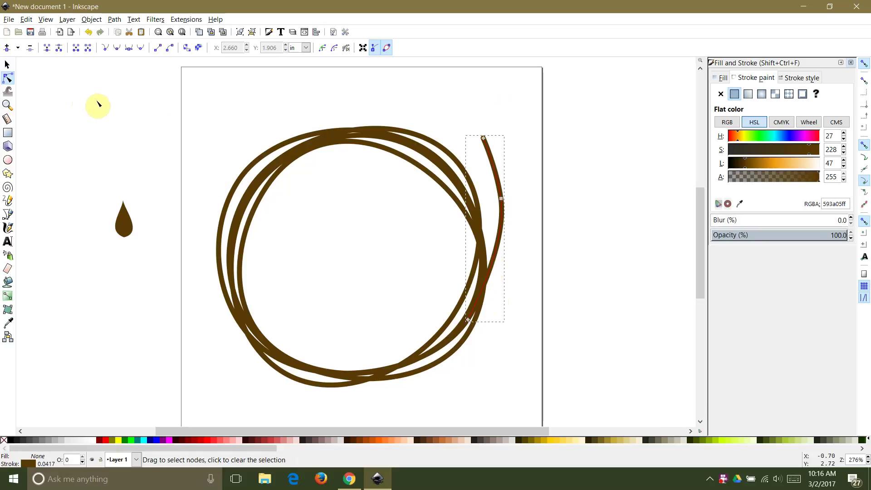
key(ctrl+v)
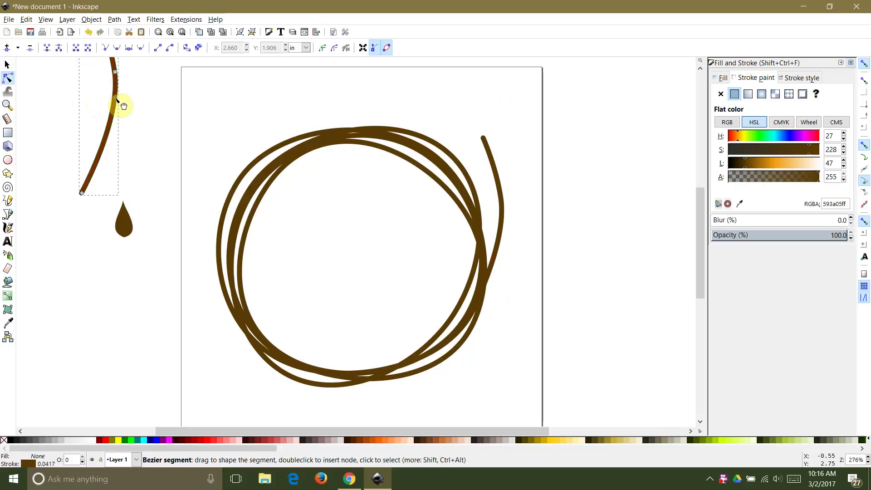
click(5, 66)
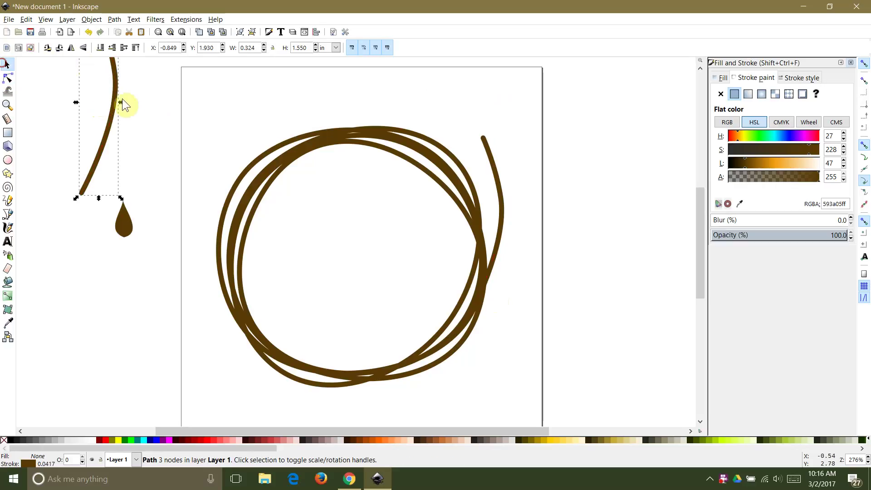
drag(115, 111, 188, 179)
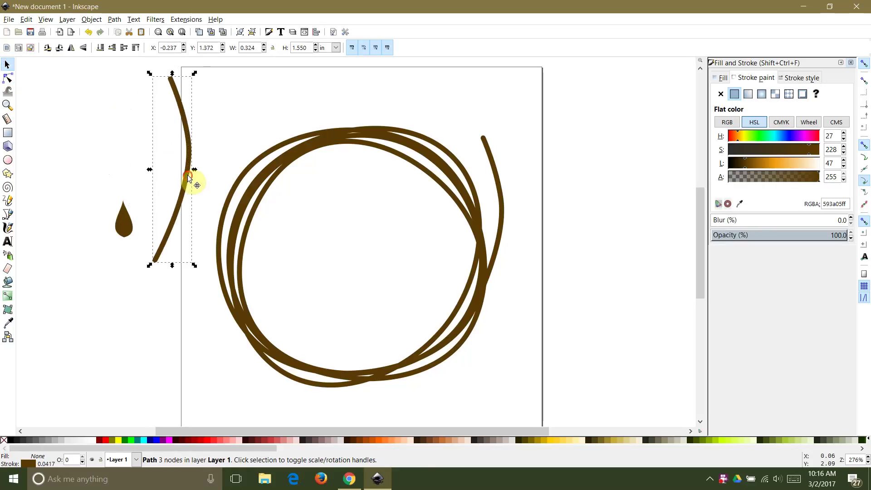
mouse_move(194, 73)
mouse_down()
mouse_move(150, 91)
mouse_move(104, 192)
mouse_up()
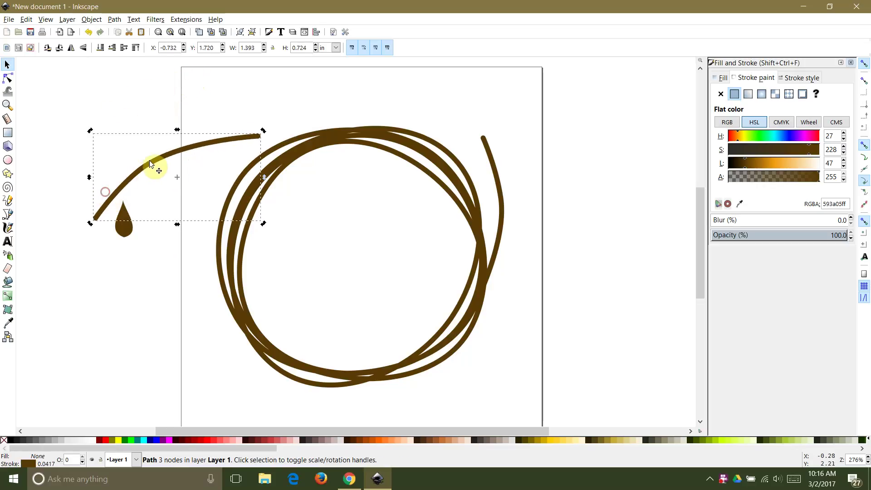
mouse_move(149, 161)
mouse_down()
mouse_move(162, 170)
mouse_move(216, 157)
mouse_up()
Remove the copied branch's middle node and reshape it into a smooth arc down the circle's left side, then deselect it.
double_click(187, 183)
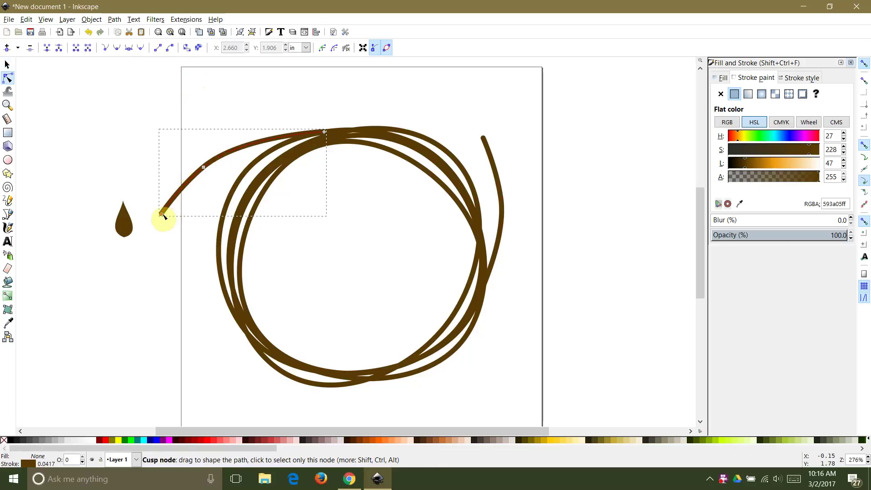
drag(161, 214, 184, 262)
click(205, 169)
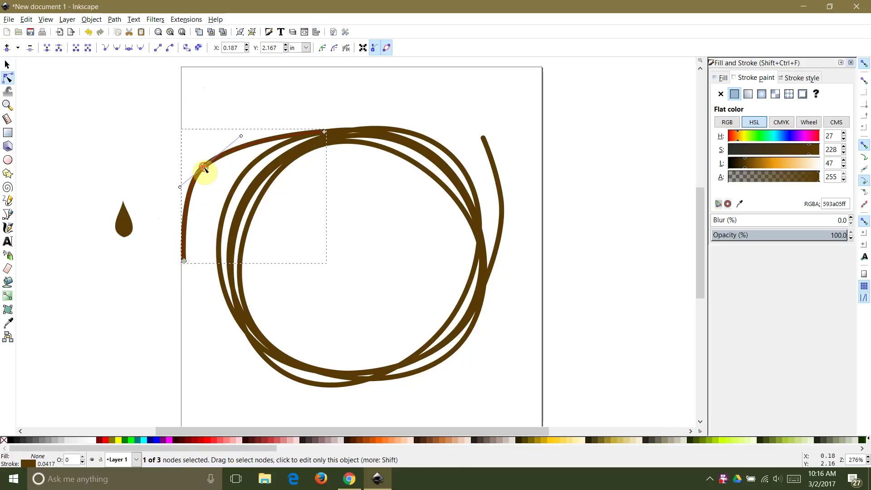
key(Delete)
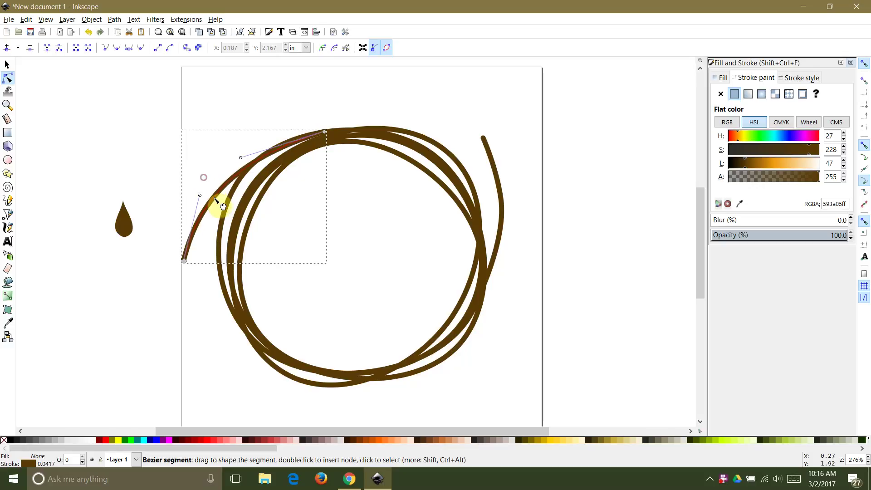
drag(219, 199, 216, 177)
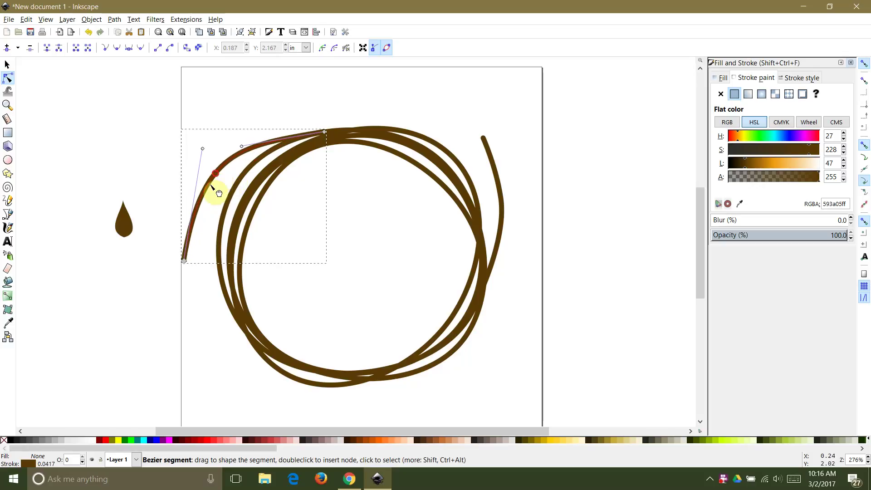
drag(183, 262, 188, 276)
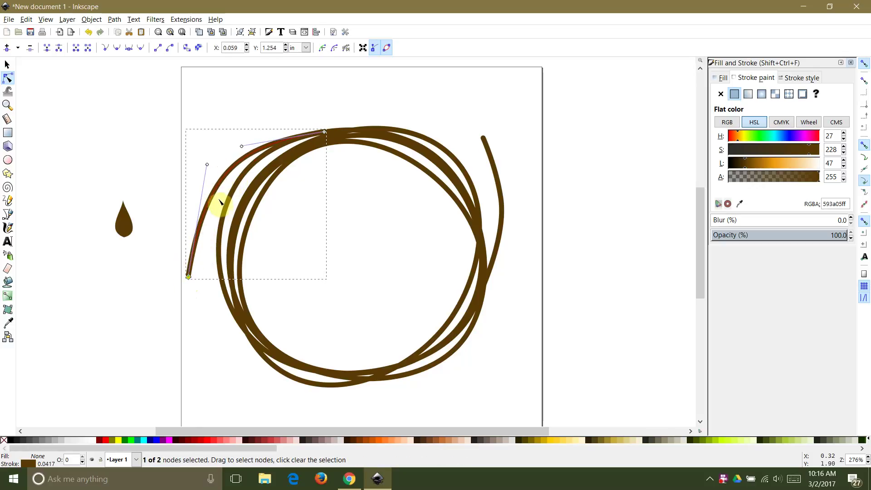
drag(207, 164, 186, 186)
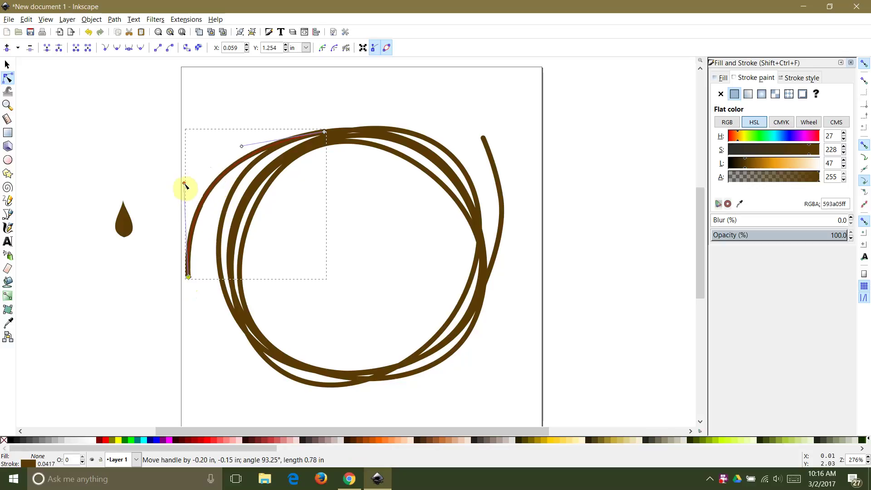
click(214, 287)
click(188, 349)
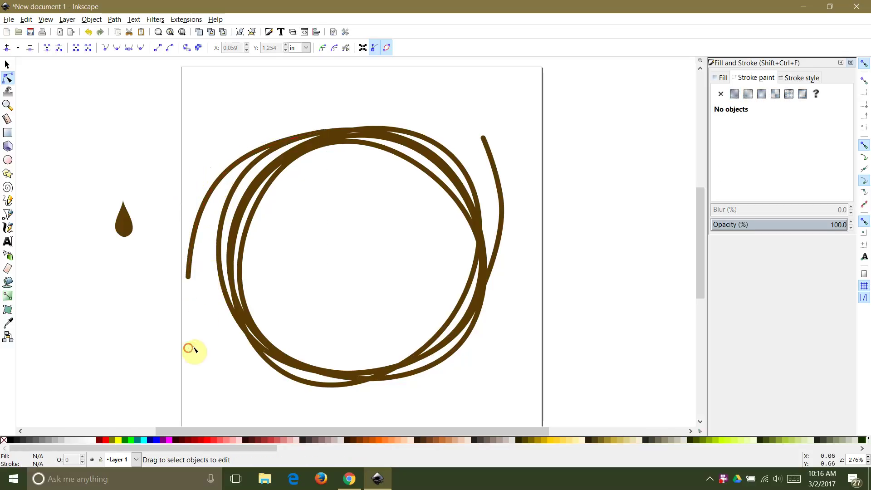
Duplicate the left-side branch, rotate the copy, place it along the circle's bottom edge, and deselect it.
scroll(224, 321, down, 1)
click(207, 189)
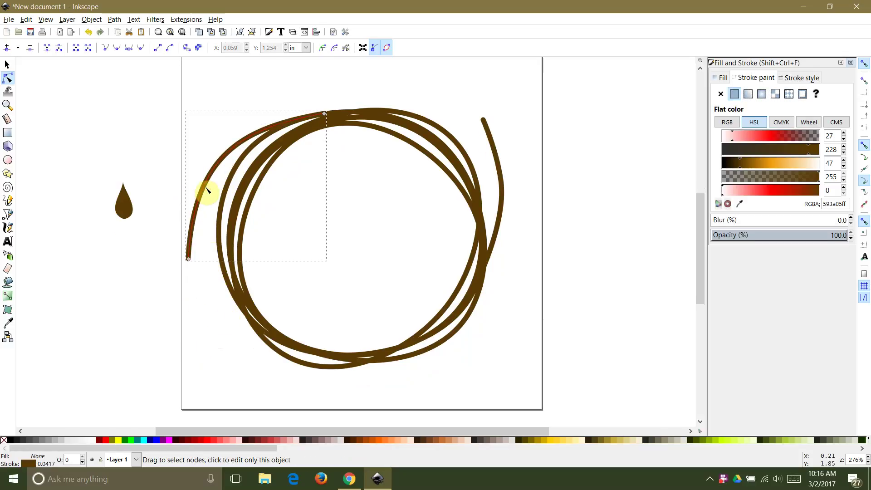
key(ctrl+v)
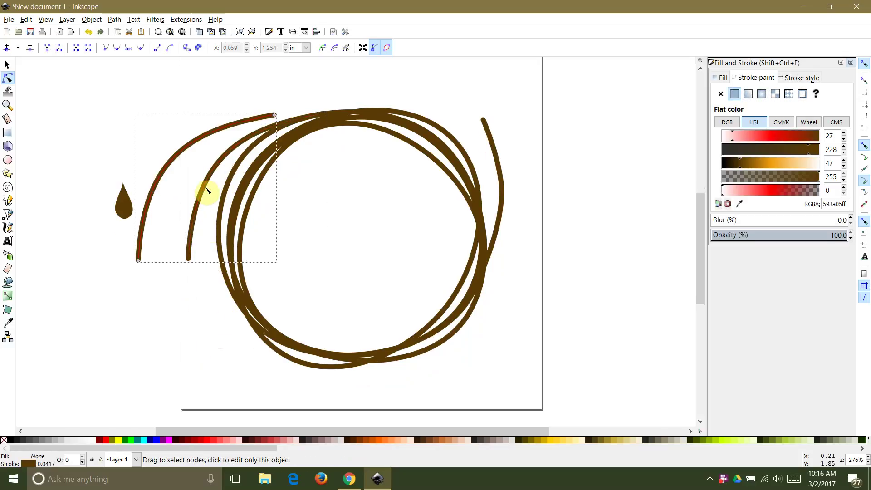
click(4, 66)
click(201, 137)
drag(278, 110, 169, 106)
drag(168, 106, 421, 369)
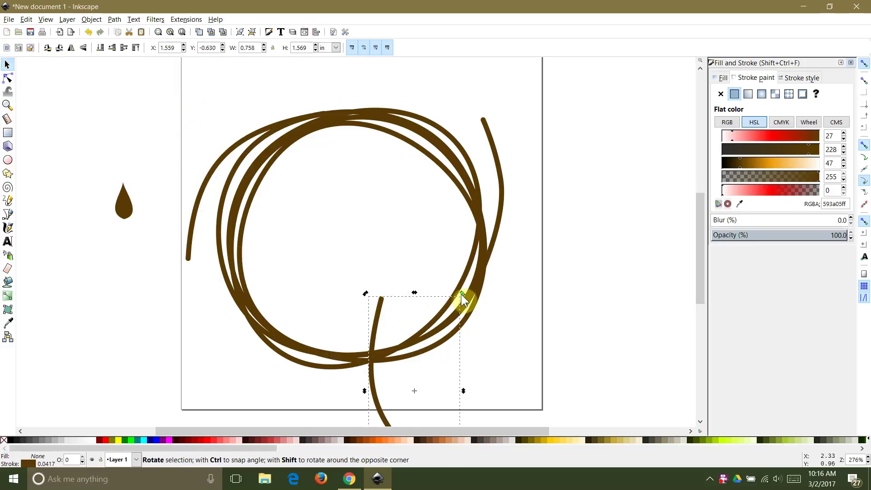
drag(461, 294, 356, 291)
drag(331, 384, 261, 333)
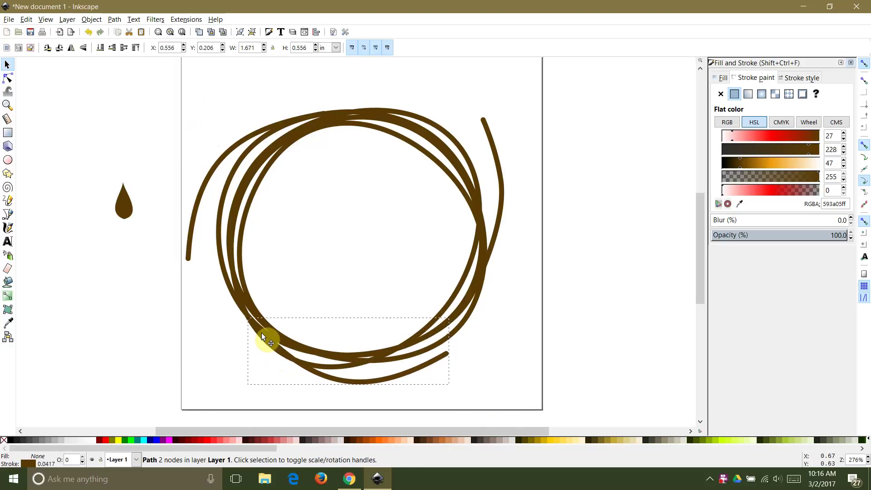
click(510, 335)
Rotate the teardrop so it points downward and attach it as a leaf to the left branch's lower tip.
click(131, 204)
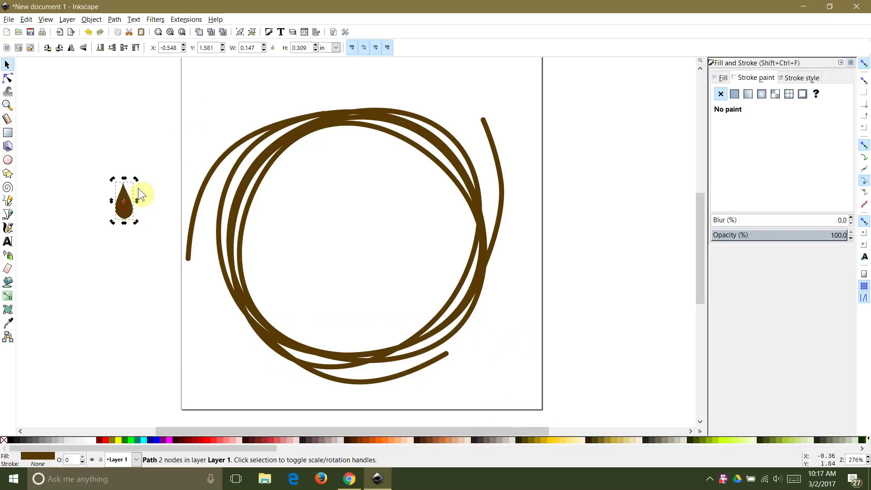
drag(136, 179, 187, 275)
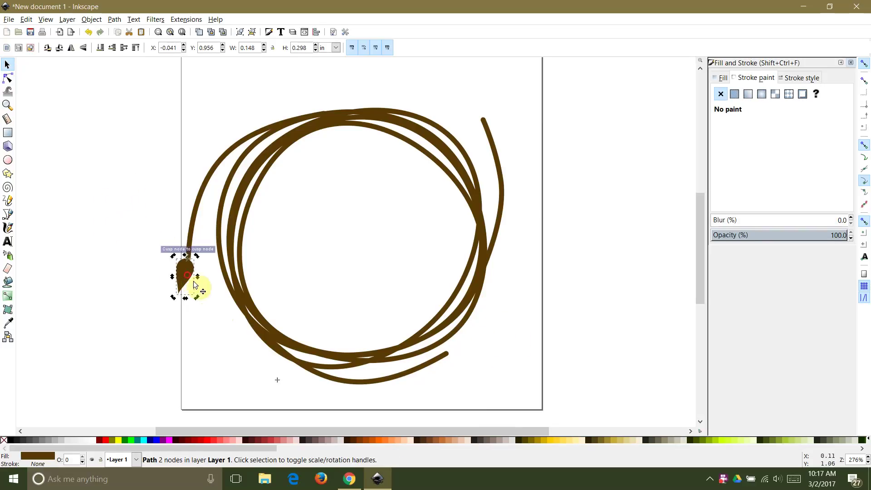
click(209, 300)
scroll(182, 276, up, 4)
click(181, 277)
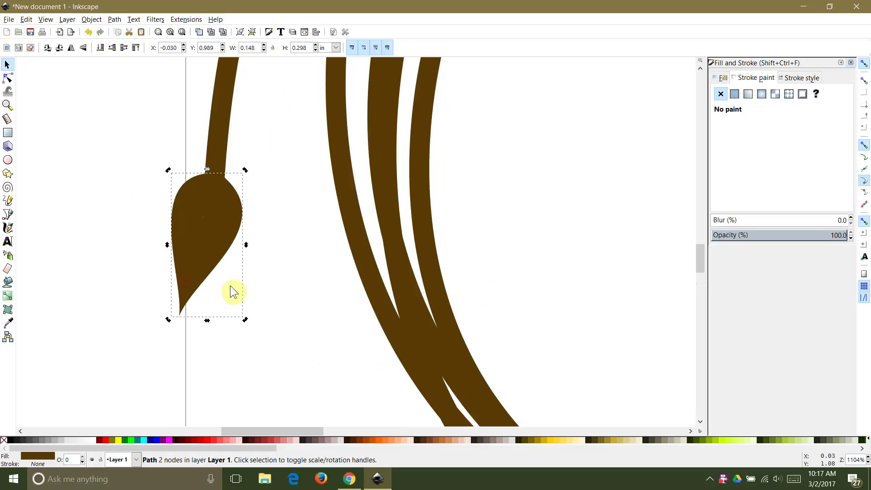
Attach a rotated copy of the leaf to the left branch's outer side and tuck the branch's upper end into the circle.
scroll(232, 292, down, 3)
key(ctrl+c)
key(ctrl+v)
click(279, 166)
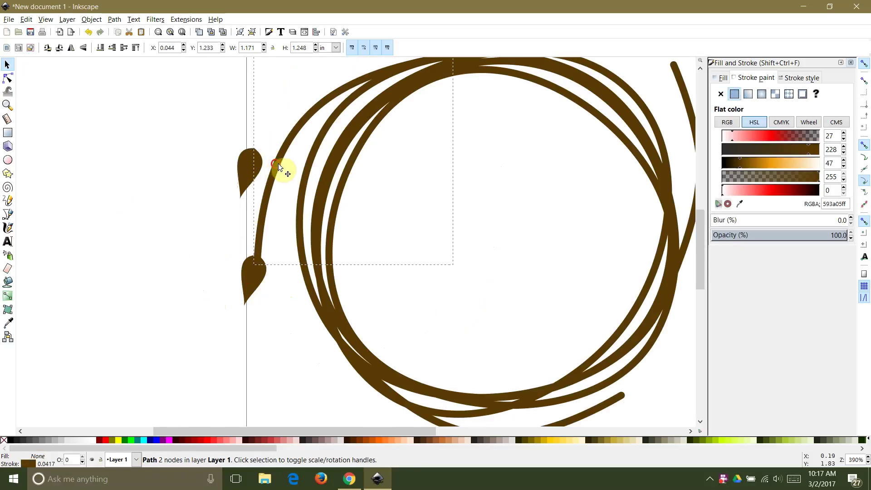
click(249, 182)
scroll(247, 178, down, 3)
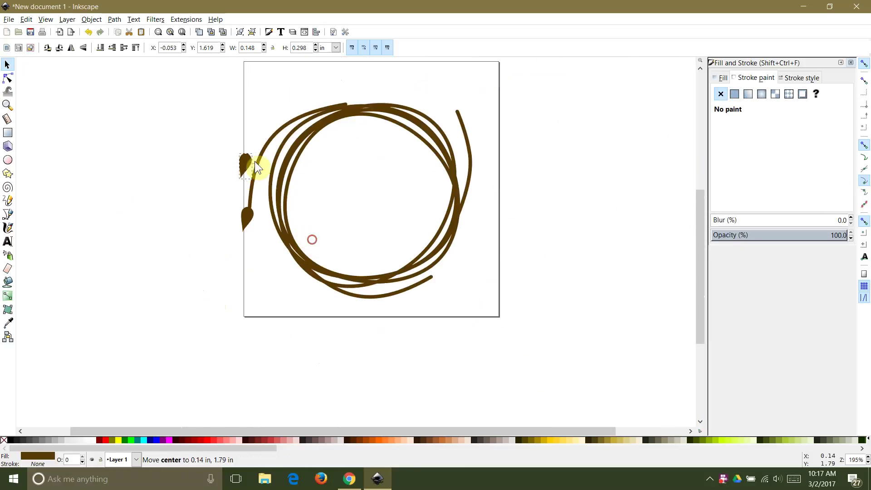
scroll(255, 161, up, 5)
click(315, 212)
mouse_move(317, 209)
mouse_down()
mouse_move(336, 249)
mouse_move(308, 246)
mouse_move(366, 297)
mouse_up()
scroll(366, 295, down, 3)
click(531, 168)
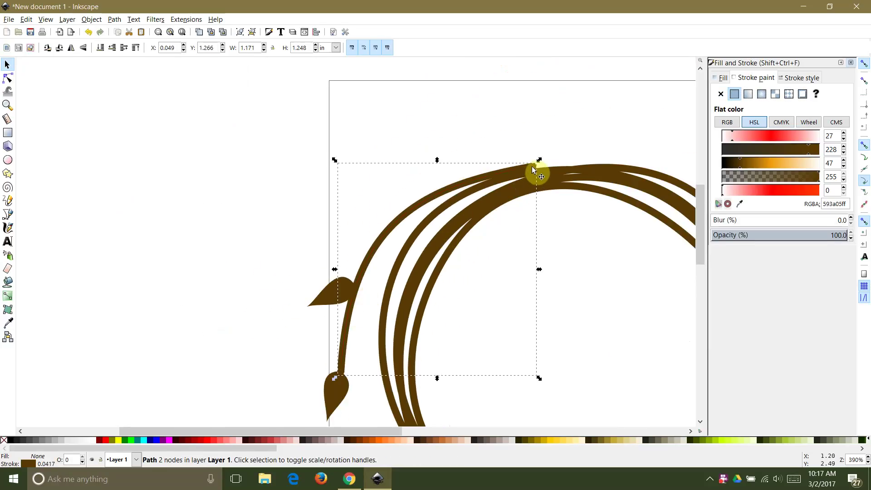
click(460, 132)
Add another leaf copy, rotate it to point down and inward, and attach it to the left branch's inner side.
click(343, 292)
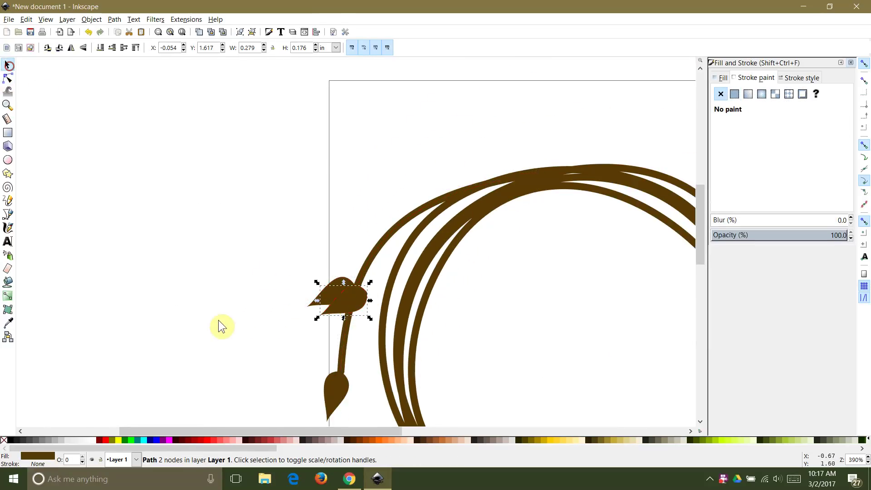
click(348, 297)
drag(371, 282, 327, 279)
drag(356, 306, 361, 339)
click(471, 351)
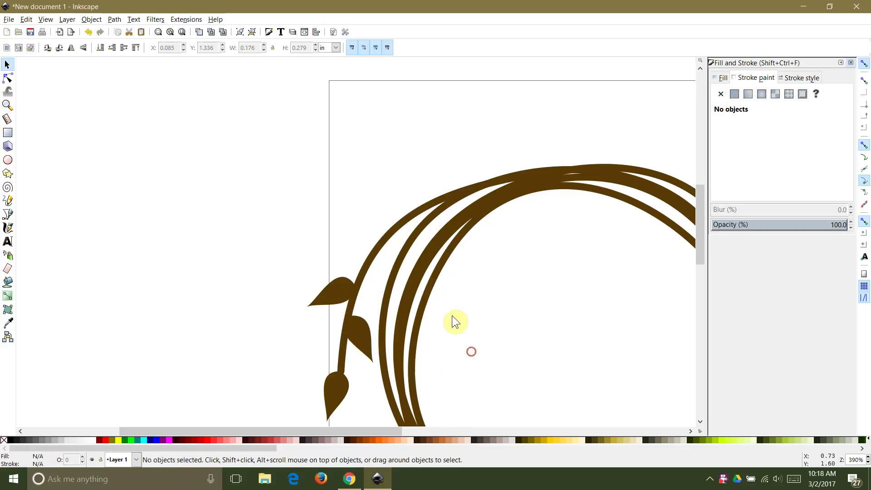
Attach three rotated leaf copies to the circle's outside, one at the lower right and two at the lower left.
scroll(312, 183, down, 2)
drag(284, 199, 452, 275)
key(ctrl+c)
key(ctrl+v)
click(476, 250)
drag(442, 253, 348, 308)
click(426, 259)
drag(450, 271, 376, 230)
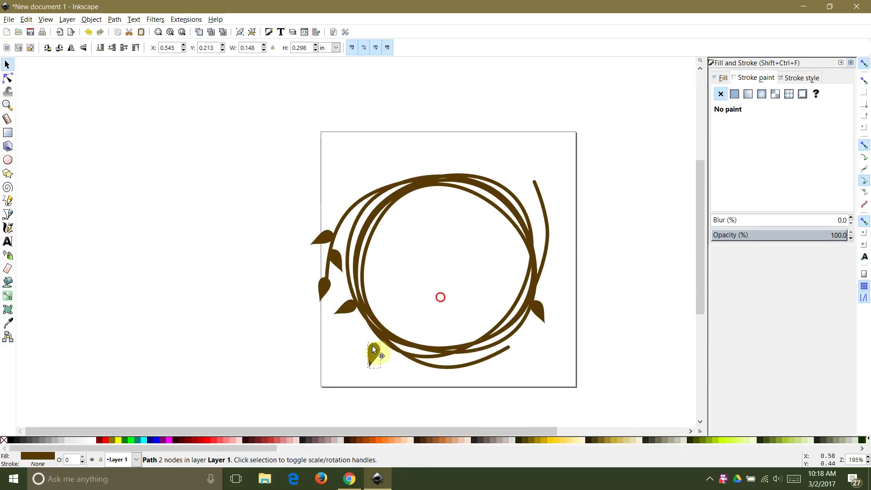
click(392, 280)
drag(372, 345, 379, 346)
click(385, 293)
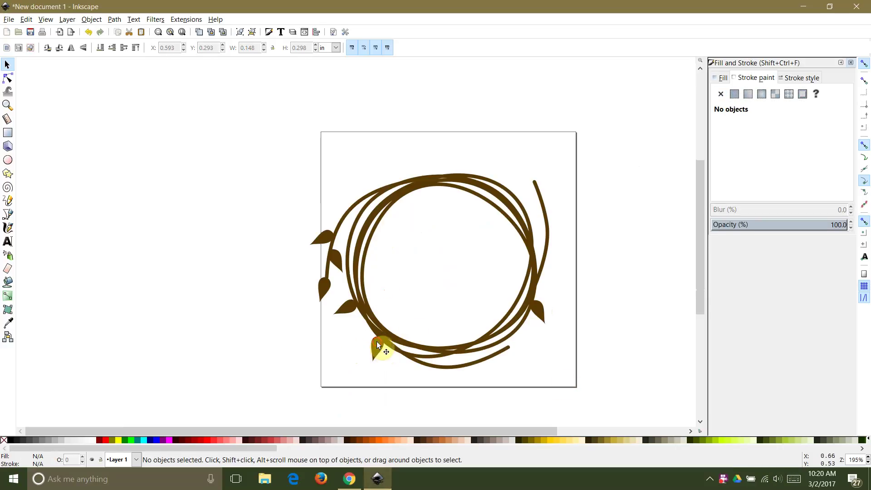
Rotate a further leaf copy to point up and outward and attach it to the bottom branch's right end.
click(380, 352)
drag(380, 351, 531, 361)
click(532, 358)
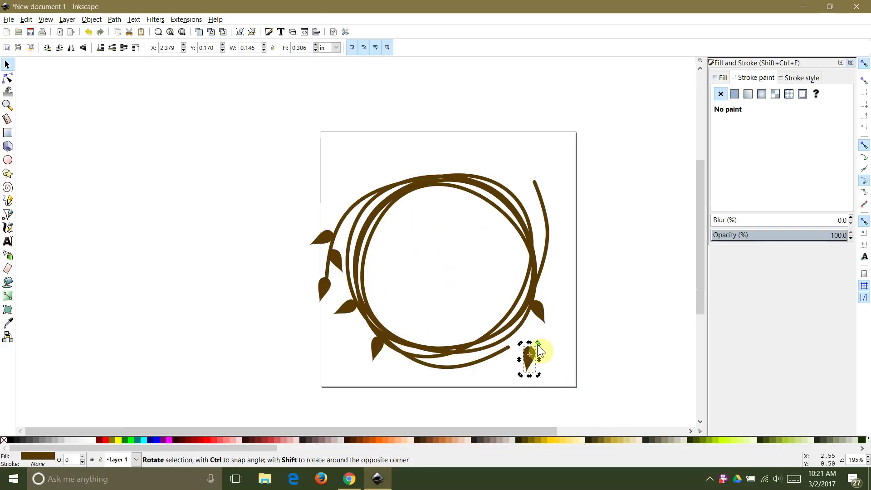
scroll(515, 358, up, 5)
click(542, 333)
scroll(585, 355, down, 3)
click(570, 327)
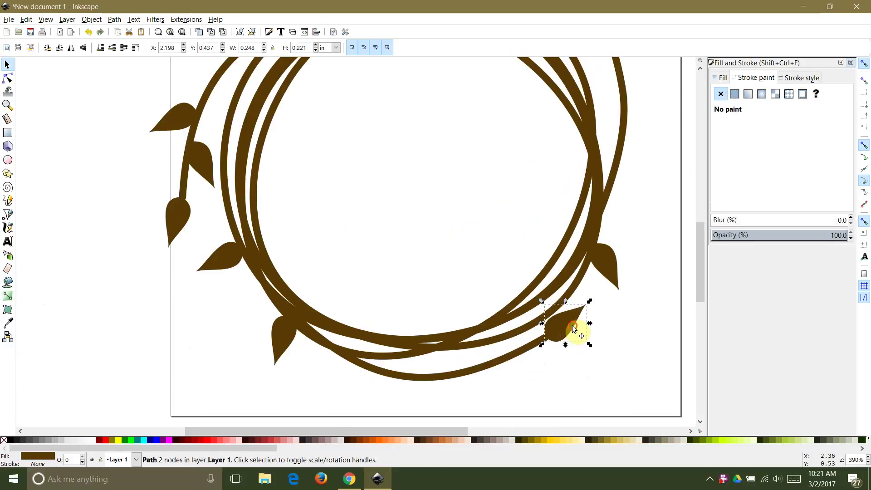
Add two leaf copies along the bottom branch, one beneath it and one on its upper side.
key(ctrl+d)
drag(569, 330, 447, 357)
key(v)
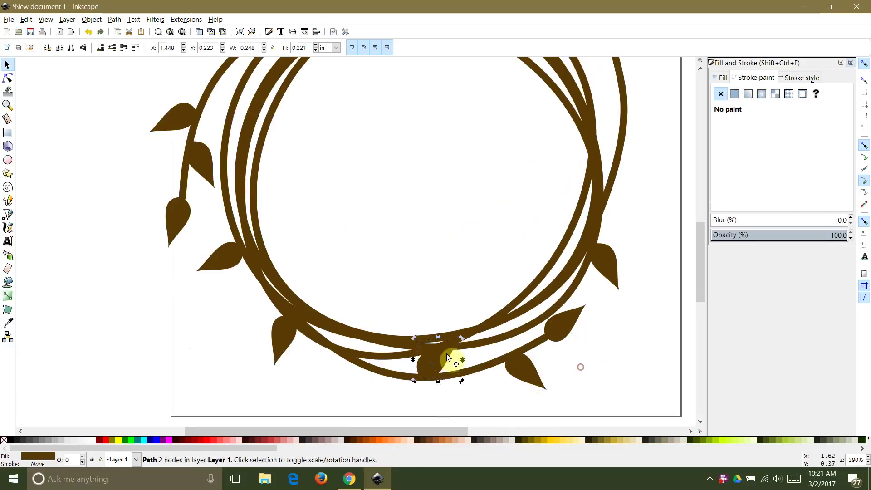
click(480, 380)
scroll(488, 389, down, 2)
Adjust the shape of the circle's lower-left leaves, pulling the pointed tip of the lowest one slightly outward.
scroll(368, 367, up, 2)
double_click(411, 364)
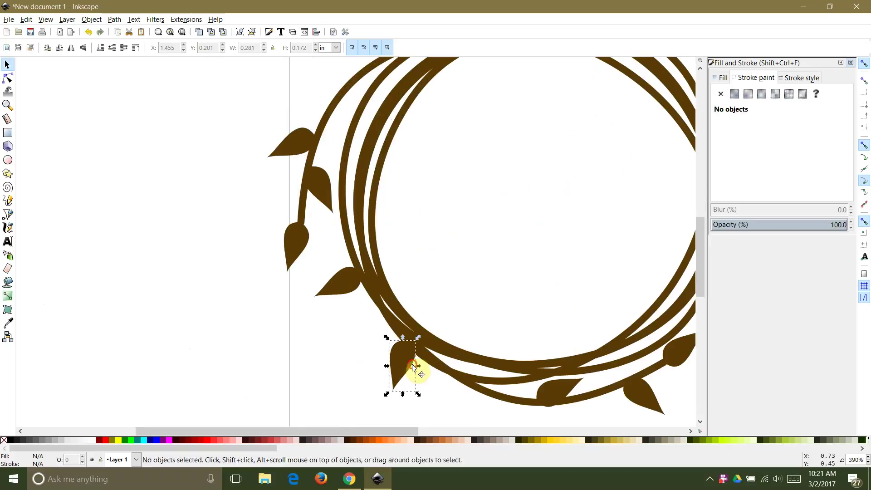
drag(392, 390, 388, 399)
click(346, 287)
click(347, 291)
double_click(343, 353)
scroll(343, 354, down, 3)
scroll(503, 272, up, 2)
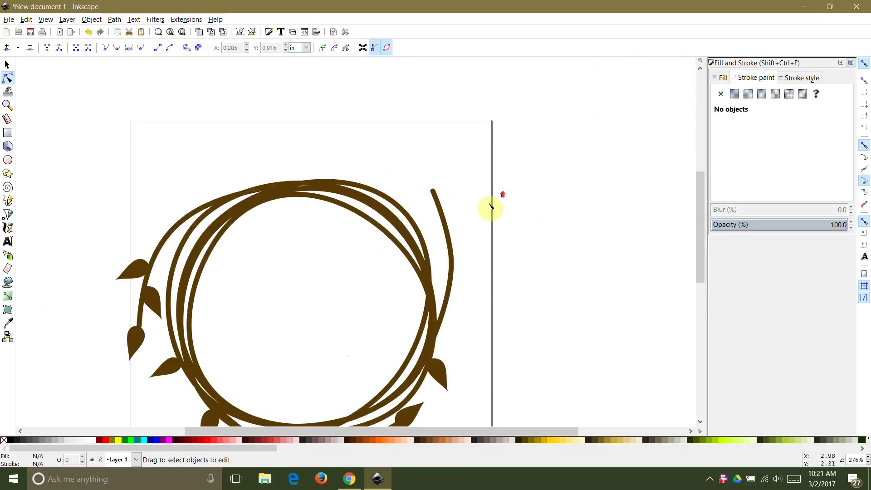
Paste a leaf copy, rotate it to point upward, and attach it to the right branch's upper end.
key(ctrl+v)
click(7, 65)
drag(482, 205, 439, 180)
scroll(442, 180, up, 6)
click(444, 182)
drag(593, 81, 435, 66)
drag(463, 216, 357, 172)
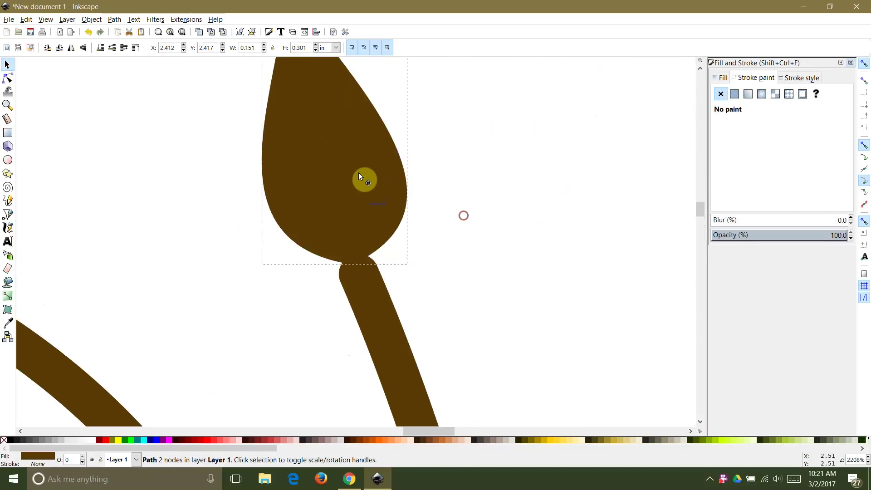
click(525, 165)
Add three rotated leaf copies along the right branch, two on its outer side and one on its inner side.
scroll(515, 178, down, 5)
key(ctrl+v)
drag(524, 205, 529, 219)
click(551, 266)
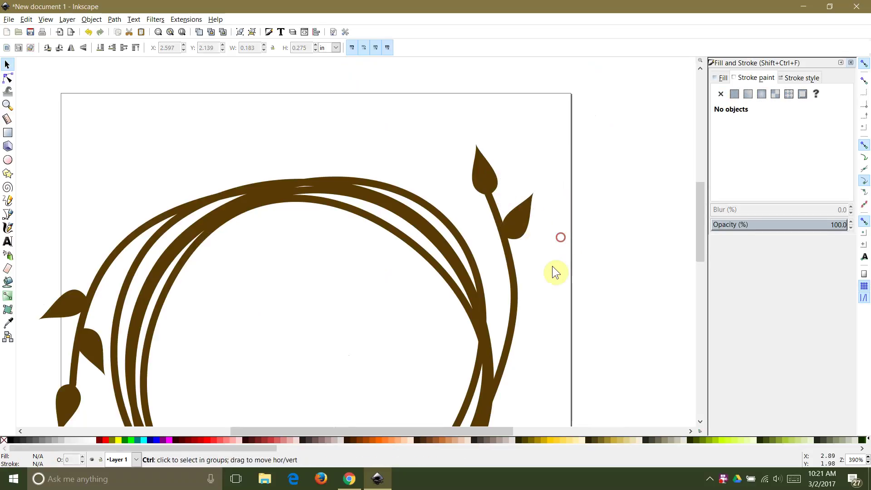
key(ctrl+v)
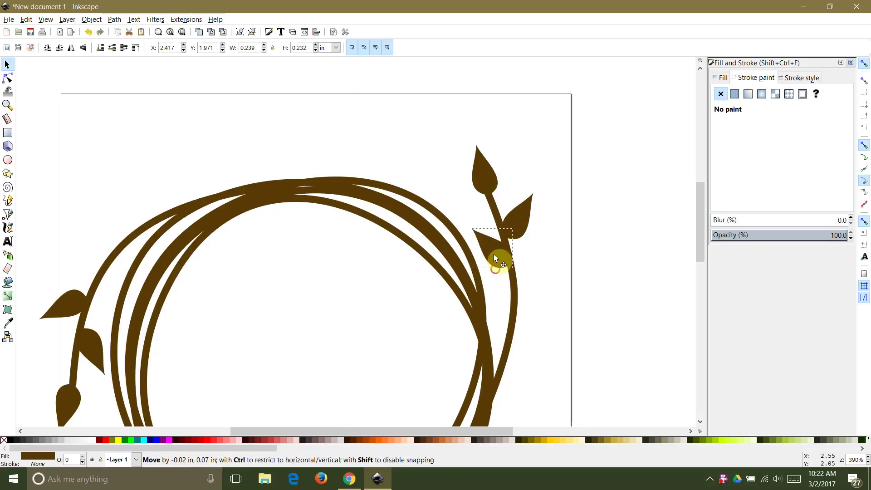
drag(493, 257, 526, 350)
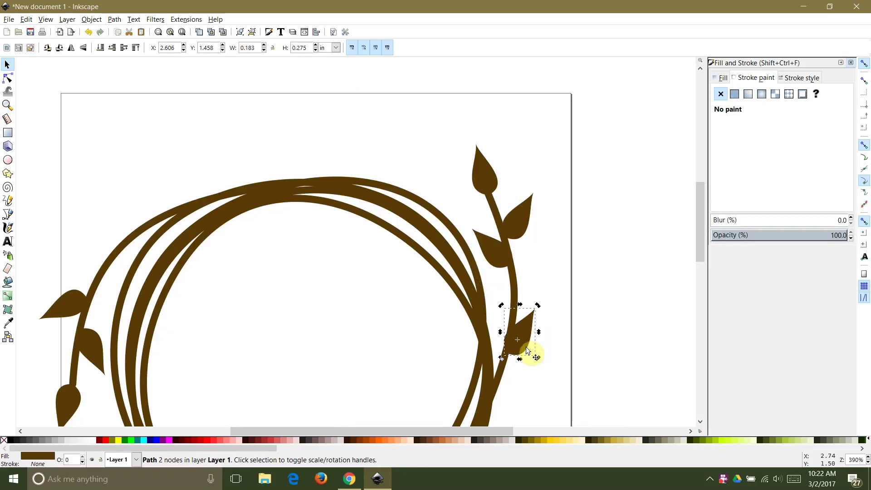
Reshape the lower outer and inner leaves on the right branch by moving their pointed tips.
key(n)
click(475, 231)
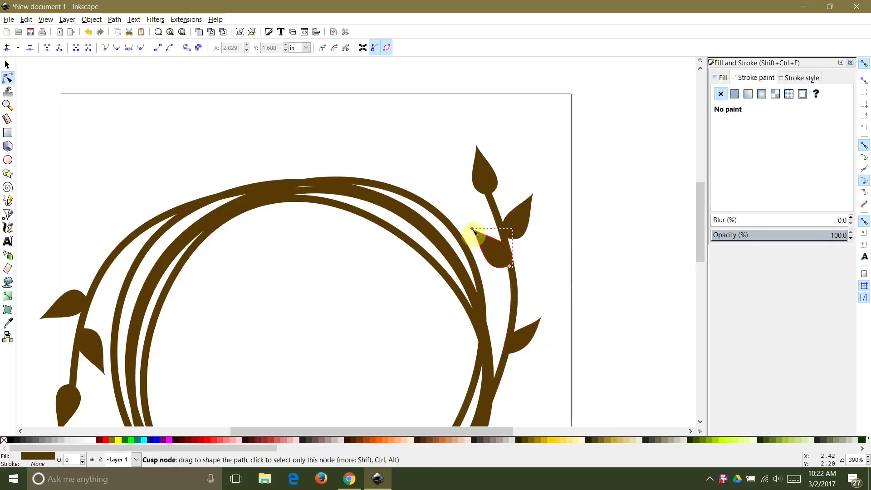
drag(472, 229, 509, 239)
double_click(566, 242)
click(515, 222)
double_click(552, 236)
click(512, 234)
click(559, 236)
key(5)
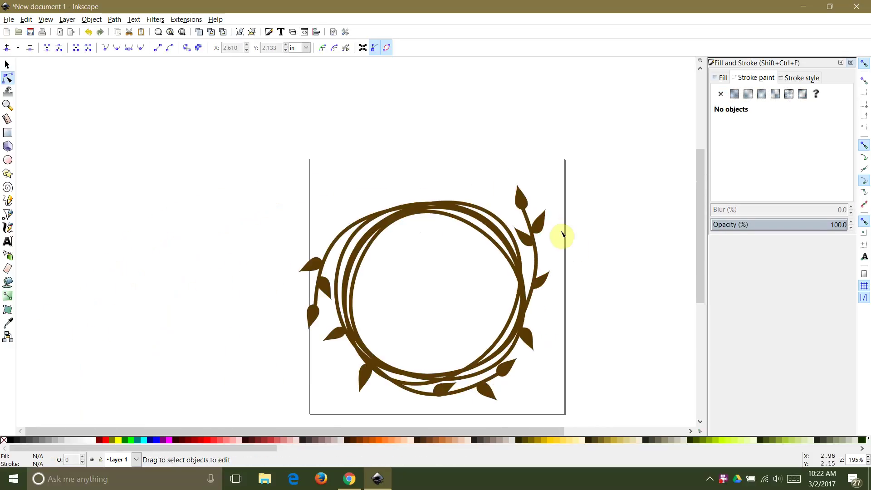
Add two rotated leaf copies to the circle, one at its top and one at its upper left.
scroll(530, 225, up, 2)
key(s)
click(513, 180)
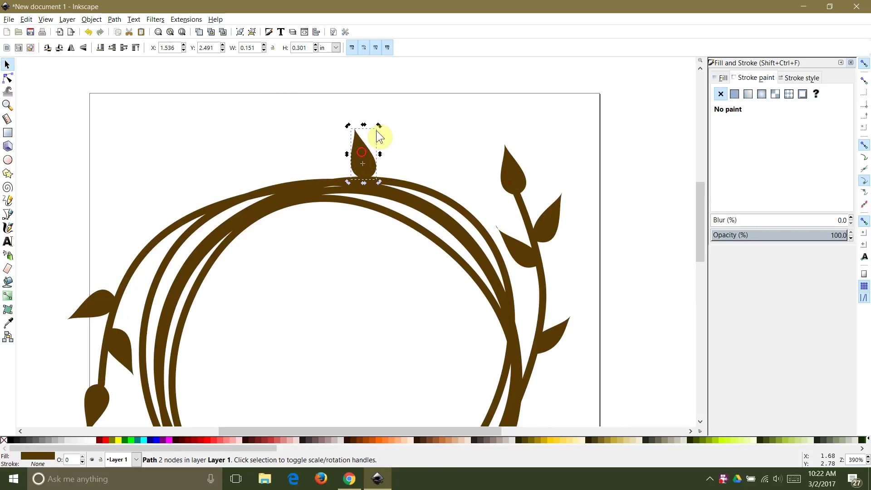
key(ctrl+d)
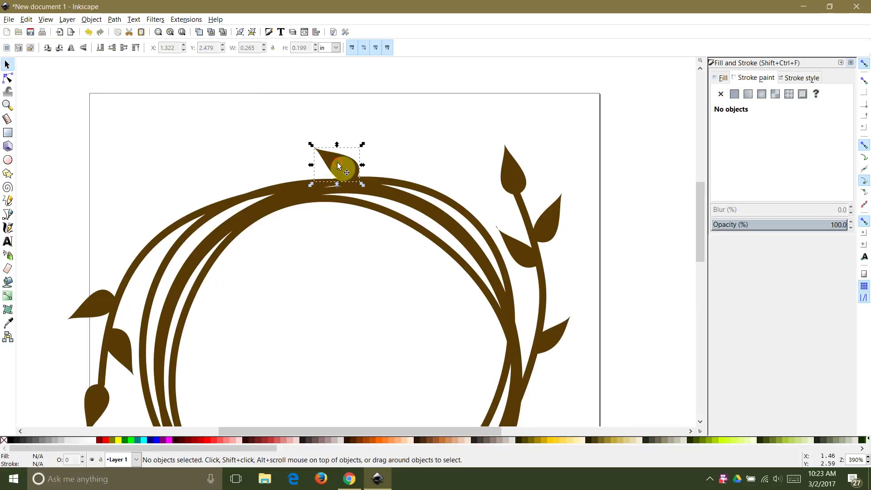
drag(330, 156, 255, 159)
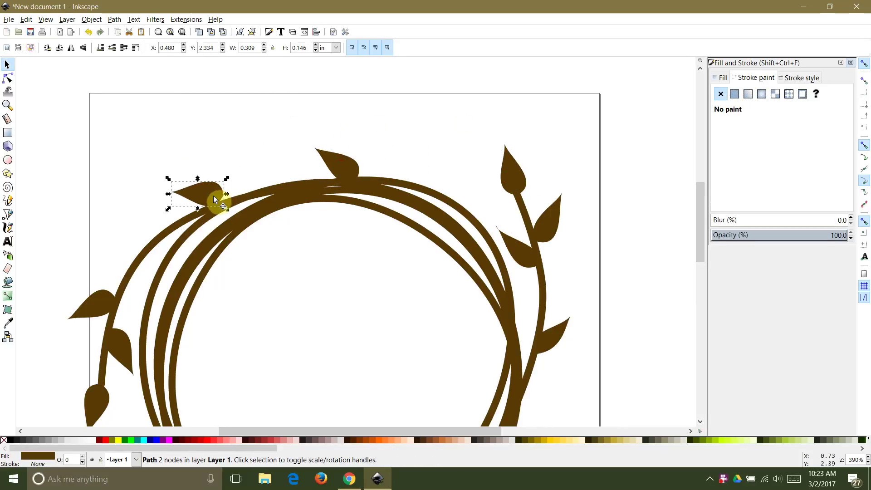
Lengthen the upper-left leaf to about 0.35 in wide by pulling out its pointed tip.
key(n)
key(5)
click(414, 196)
scroll(350, 189, up, 1)
key(s)
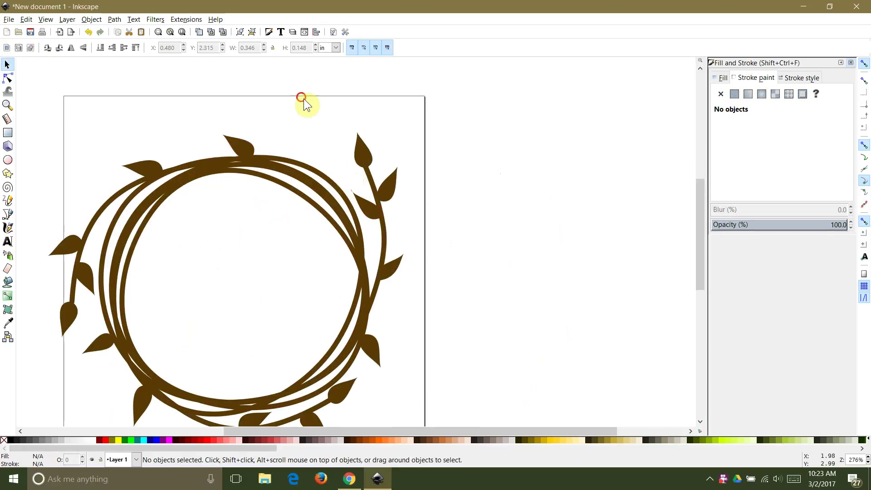
Attach an upright leaf copy to the circle's upper-right edge.
click(261, 149)
scroll(328, 173, down, 2)
click(305, 127)
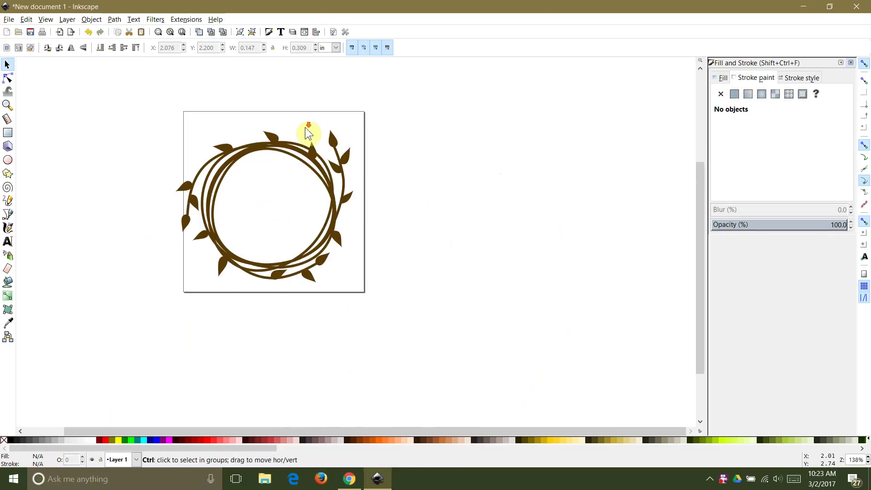
scroll(313, 129, up, 1)
scroll(320, 125, up, 2)
Bend the right branch's upper end inward and rotate and move its end leaf to follow it.
click(321, 123)
drag(319, 114, 310, 131)
drag(327, 137, 322, 139)
click(379, 138)
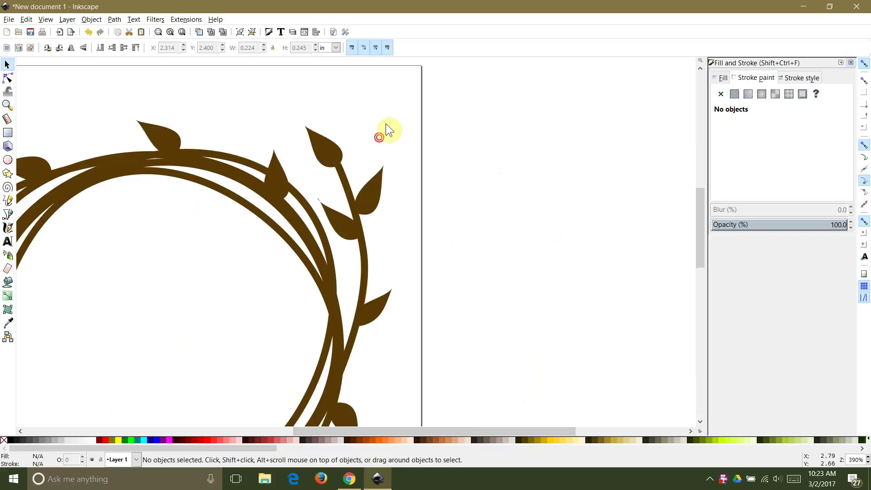
scroll(386, 128, up, 2)
click(329, 206)
key(n)
drag(324, 193, 289, 202)
click(313, 168)
click(7, 65)
drag(312, 161, 262, 179)
Untwist the crossed pointed tip of the inner leaf on the right branch by adjusting its nodes.
scroll(291, 195, up, 2)
click(471, 288)
scroll(439, 255, up, 1)
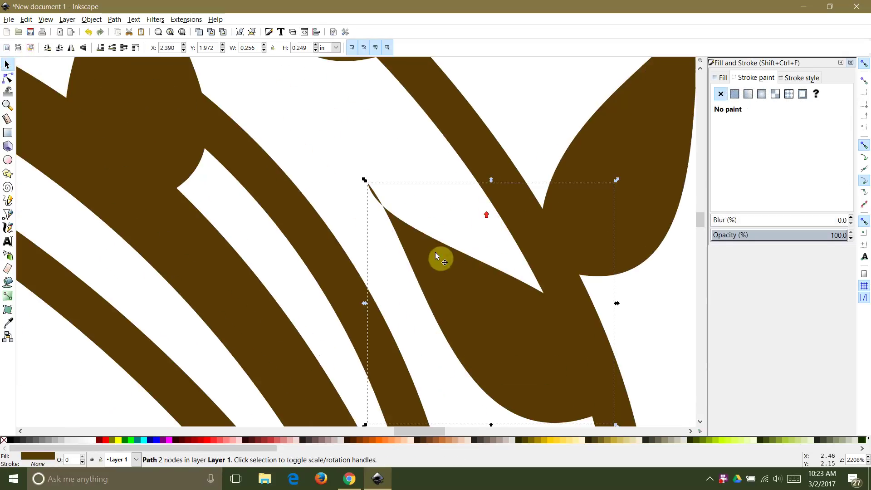
key(n)
click(690, 249)
scroll(544, 249, down, 8)
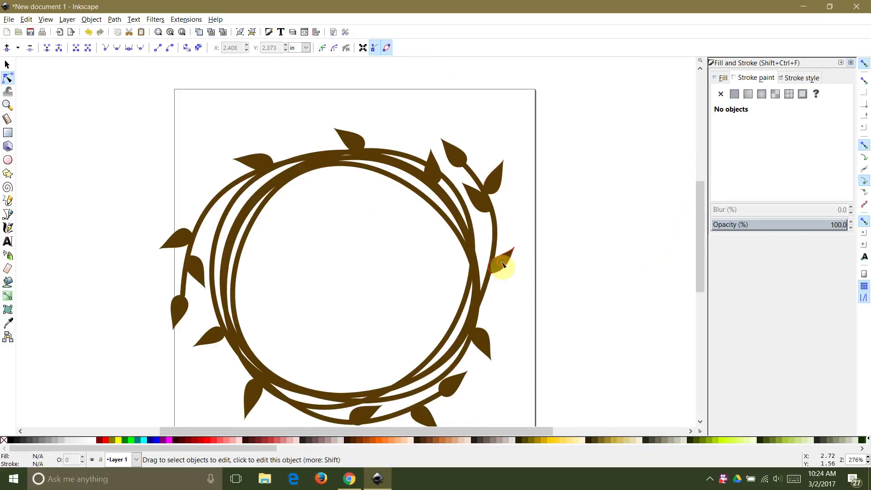
Reshape the leaf on the bottom branch's upper side by moving one of its nodes.
scroll(410, 318, up, 7)
click(410, 318)
drag(391, 344, 409, 343)
click(484, 297)
scroll(484, 297, down, 7)
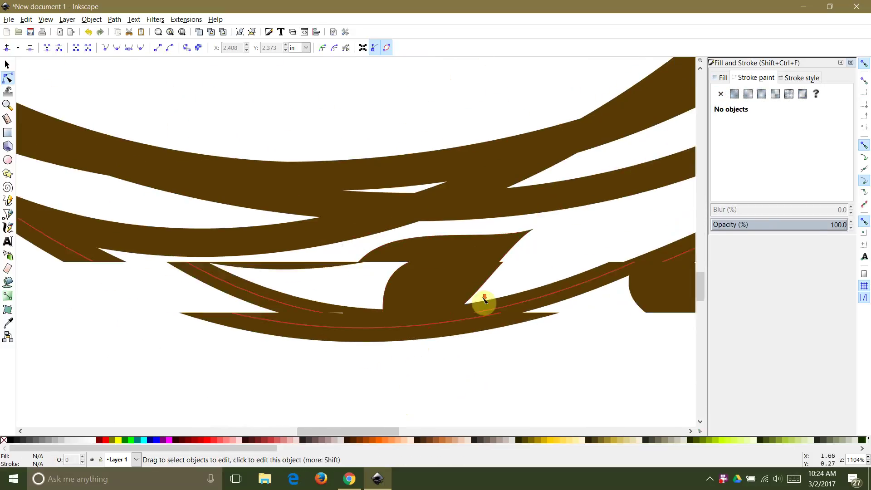
scroll(421, 297, up, 4)
scroll(204, 294, down, 4)
scroll(240, 189, up, 3)
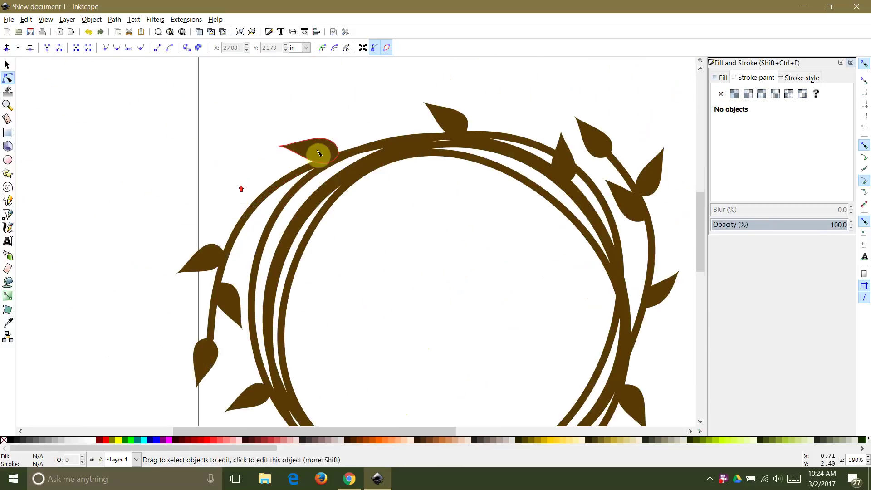
Move the upper-left leaf down along the left branch, and shift the branch's outer middle leaf slightly upward.
key(s)
drag(320, 144, 286, 150)
key(Escape)
scroll(299, 116, down, 2)
scroll(249, 185, up, 2)
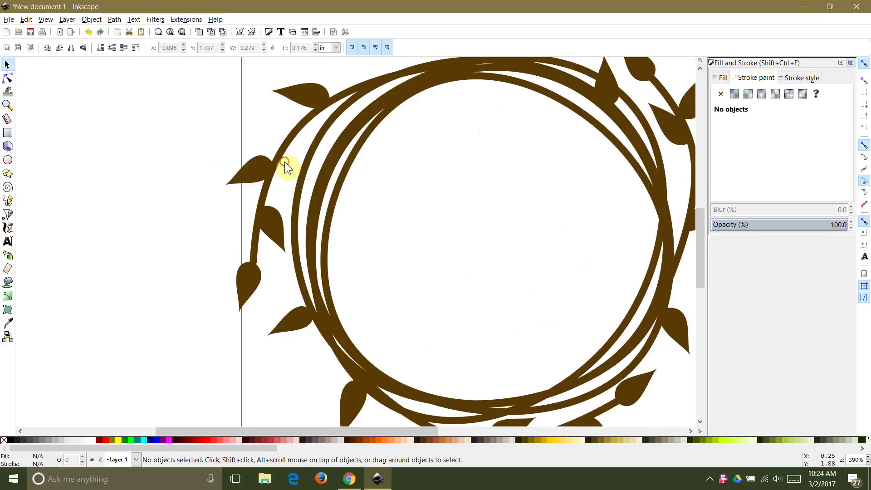
scroll(285, 168, down, 2)
scroll(282, 177, up, 1)
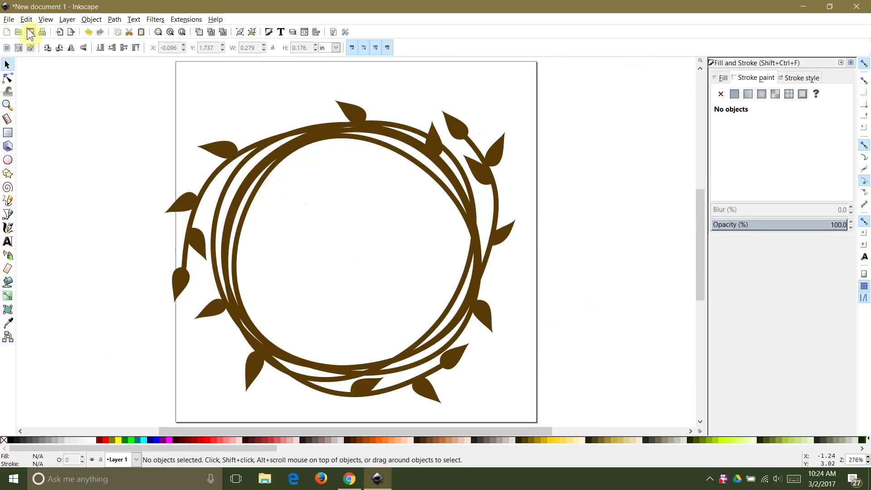
Convert the scribbled circle's stroke to a path.
click(232, 218)
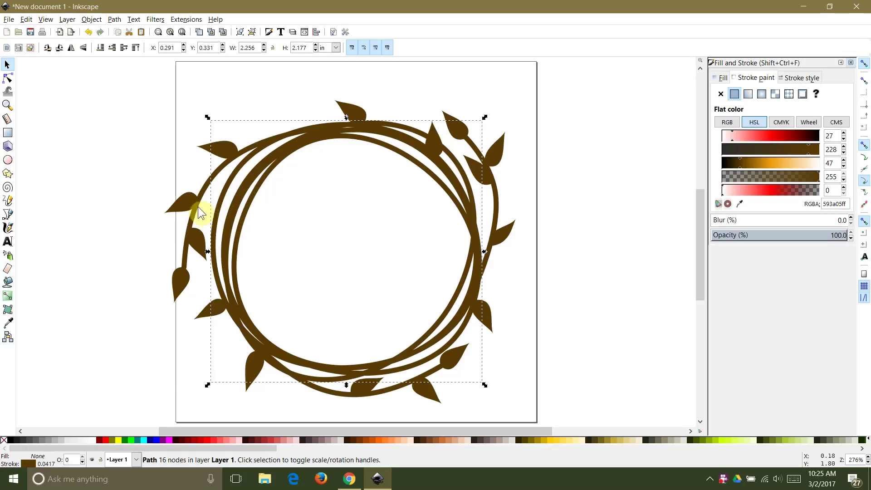
click(115, 20)
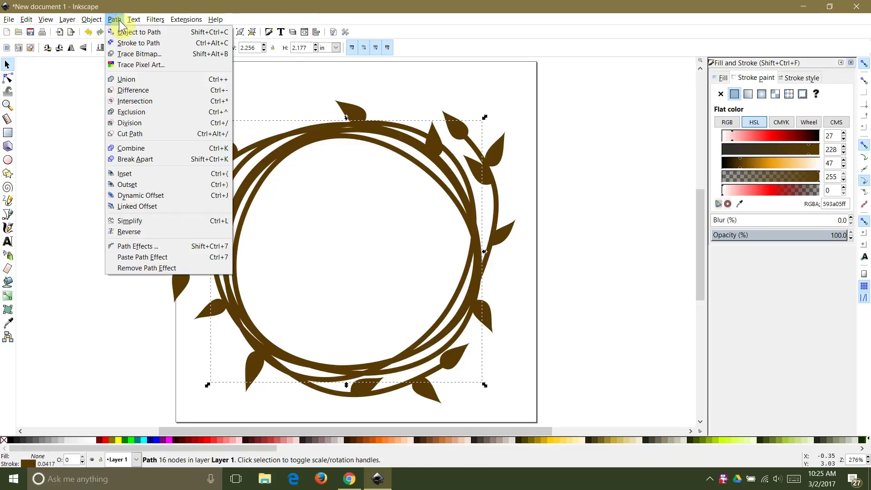
click(113, 44)
click(136, 147)
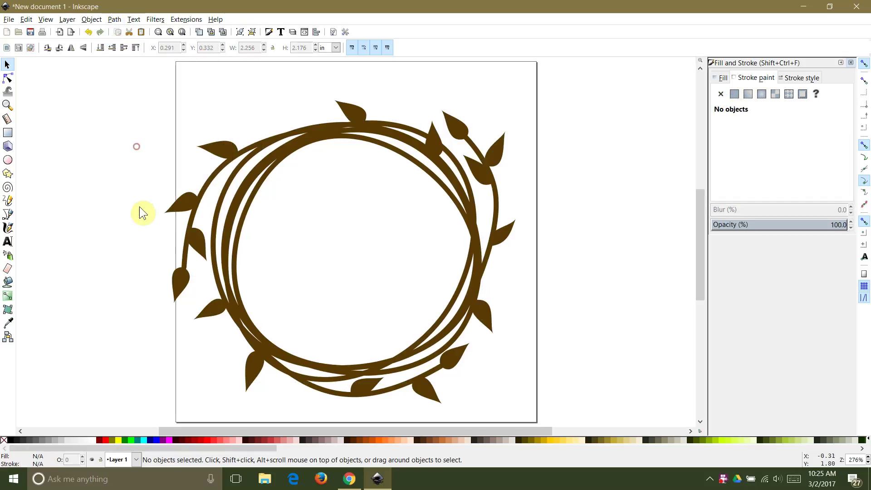
Select the left, bottom and right branches together and convert their strokes to paths.
click(203, 184)
click(337, 393)
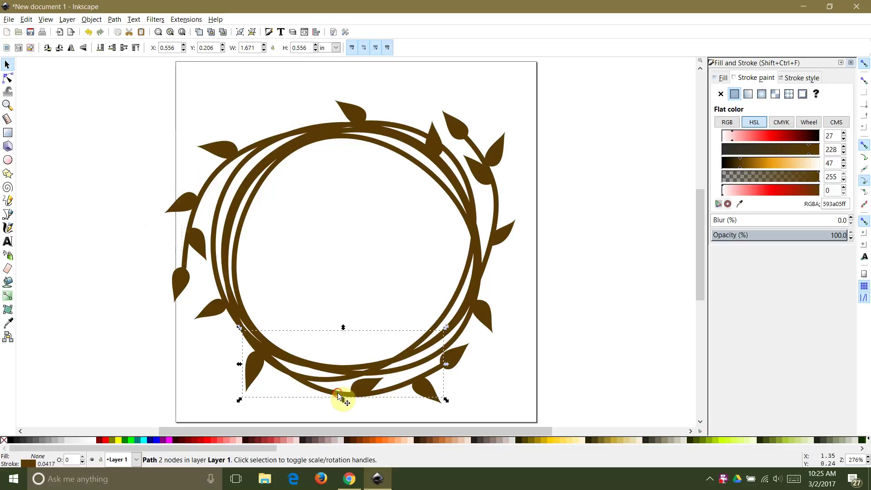
shift+click(501, 202)
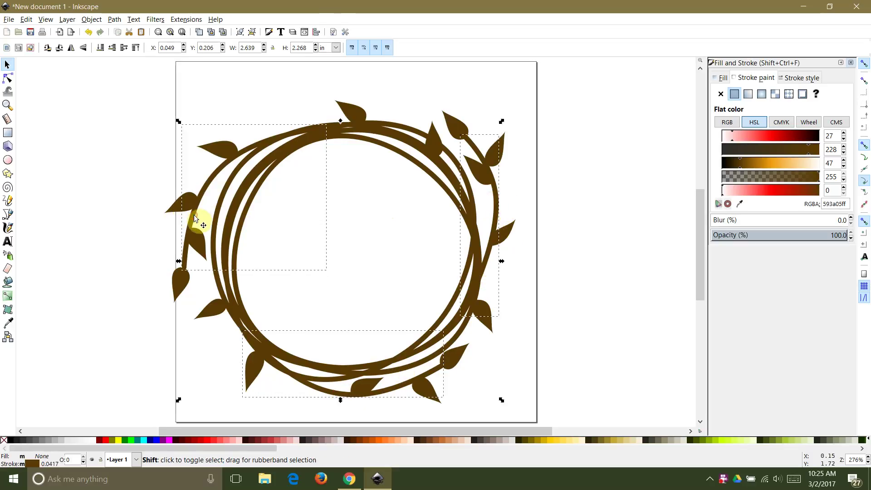
click(114, 19)
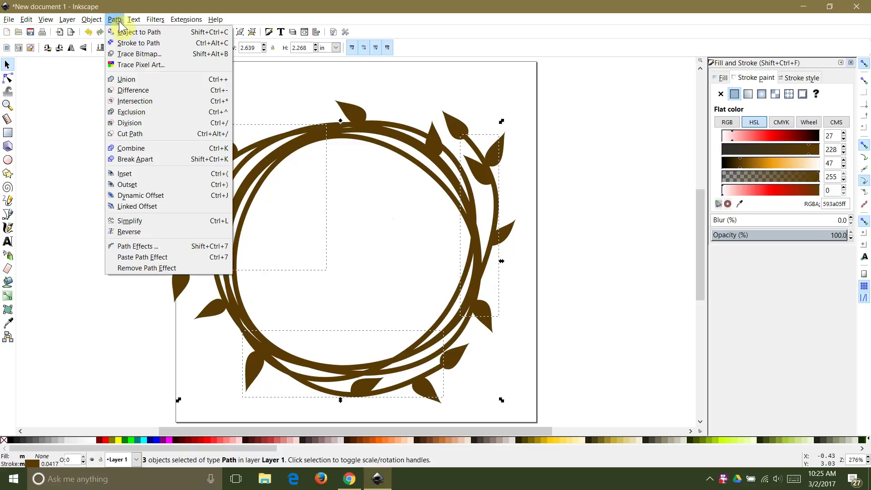
click(122, 42)
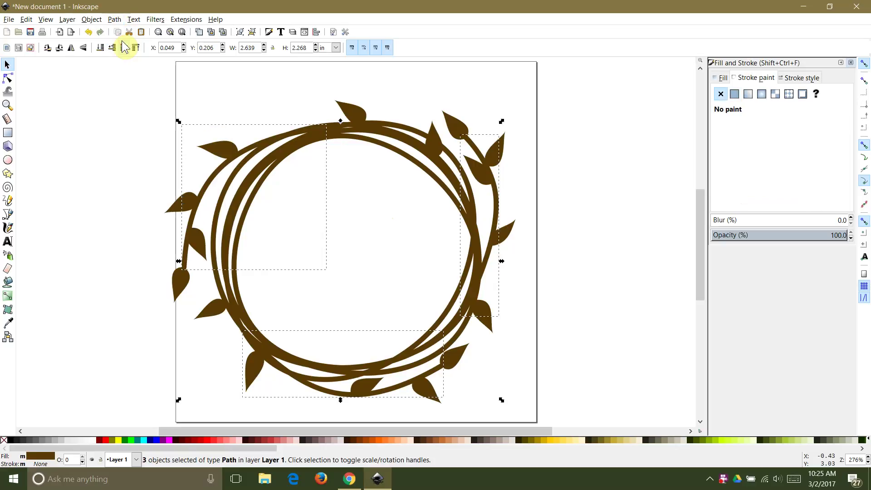
click(130, 134)
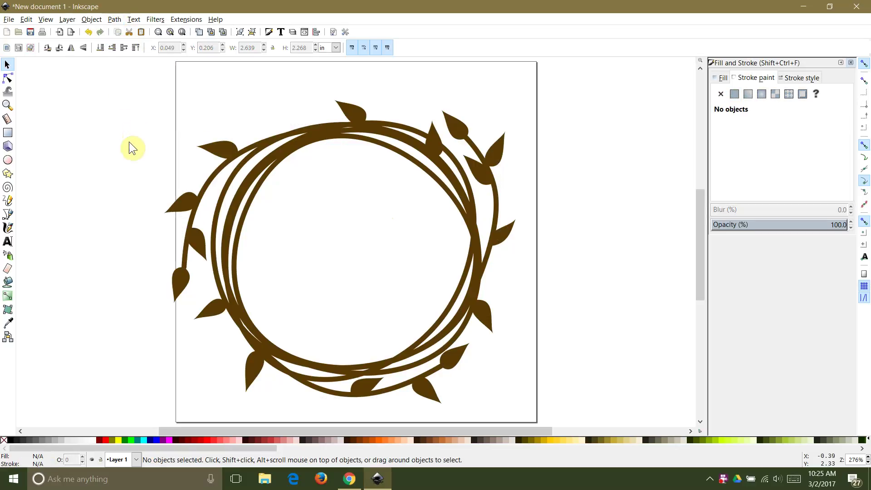
Select the circle, all branches and all leaves and unite them into a single path with Union.
ctrl+scroll(132, 137, down, 1)
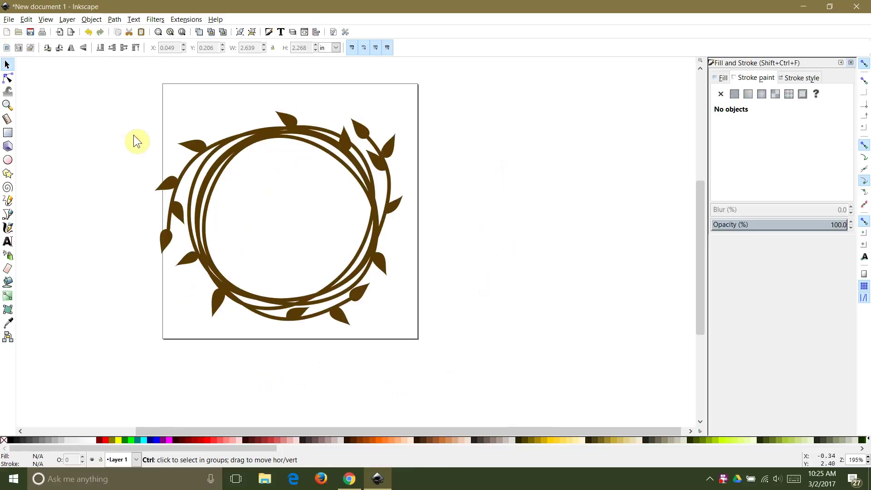
drag(105, 78, 483, 353)
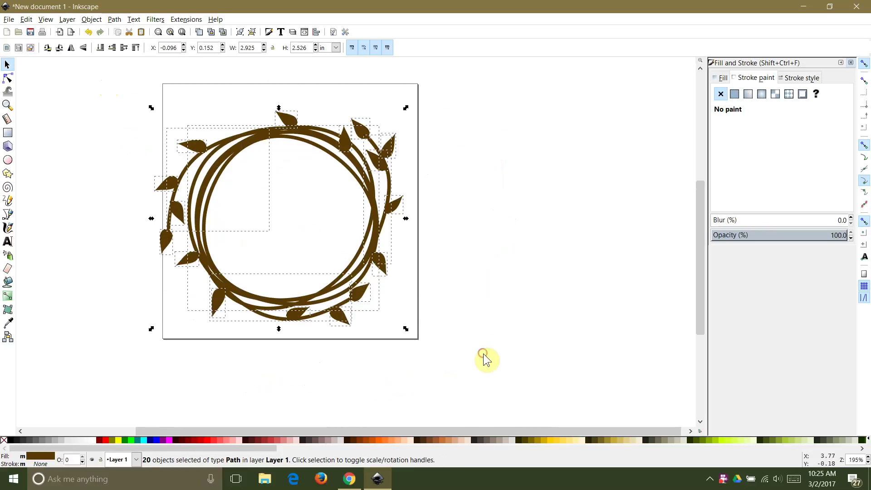
click(116, 20)
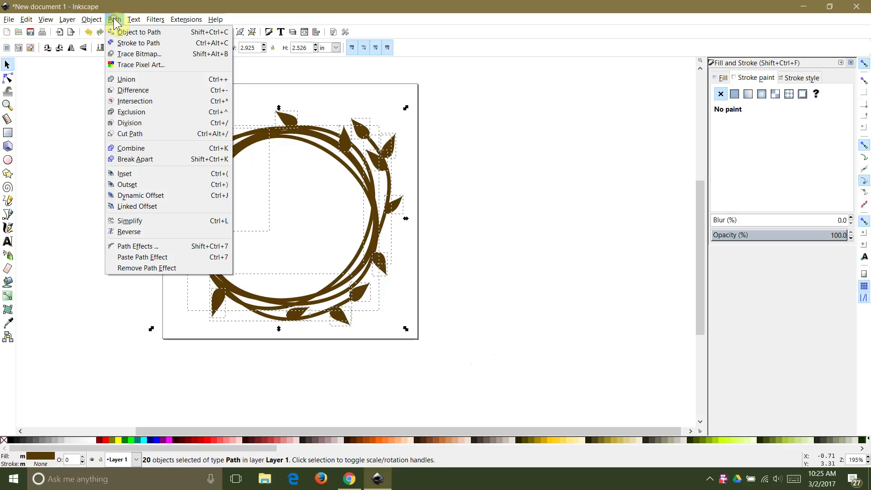
click(127, 80)
click(130, 80)
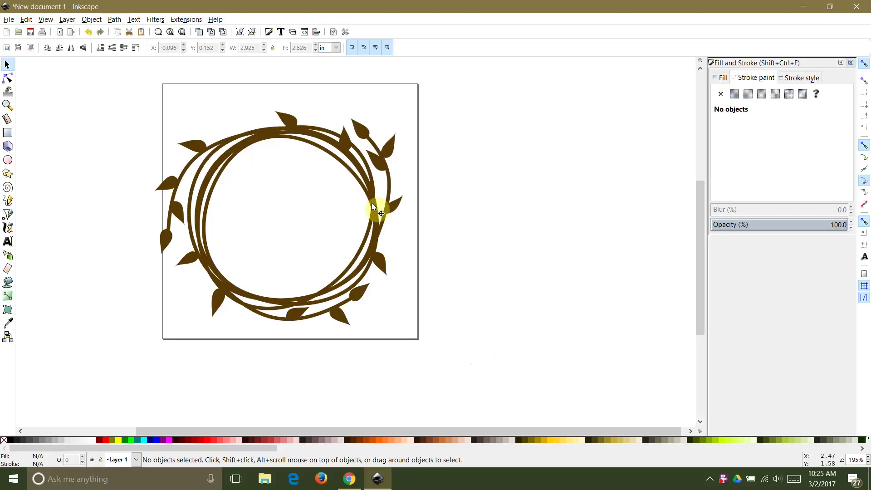
Move the united wreath inside the page, about 0.03 in from its left edge, and inspect its nodes.
drag(373, 203, 383, 202)
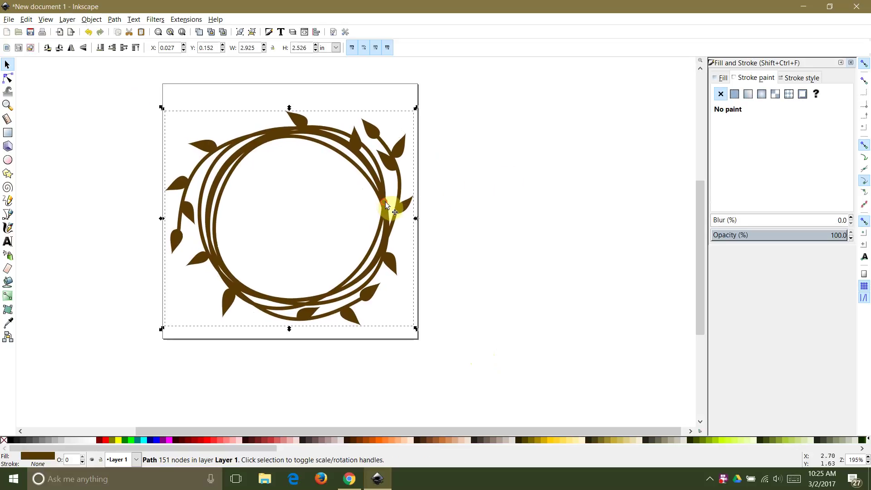
click(613, 148)
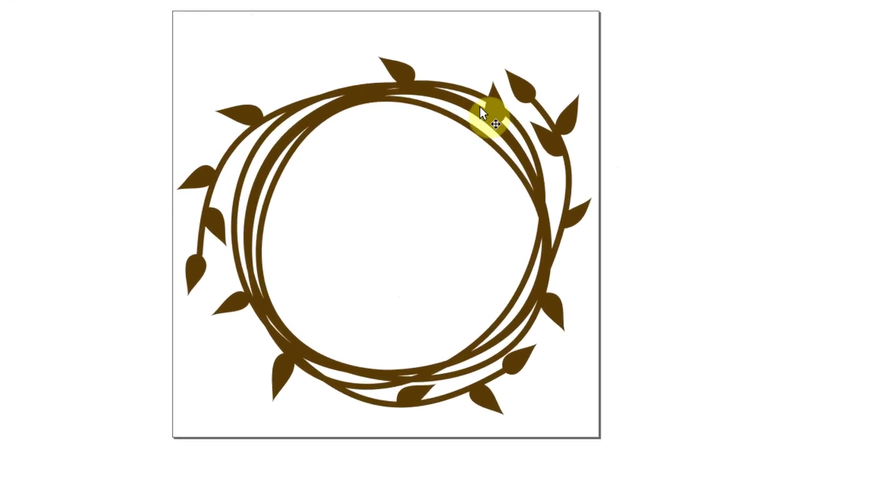
double_click(477, 105)
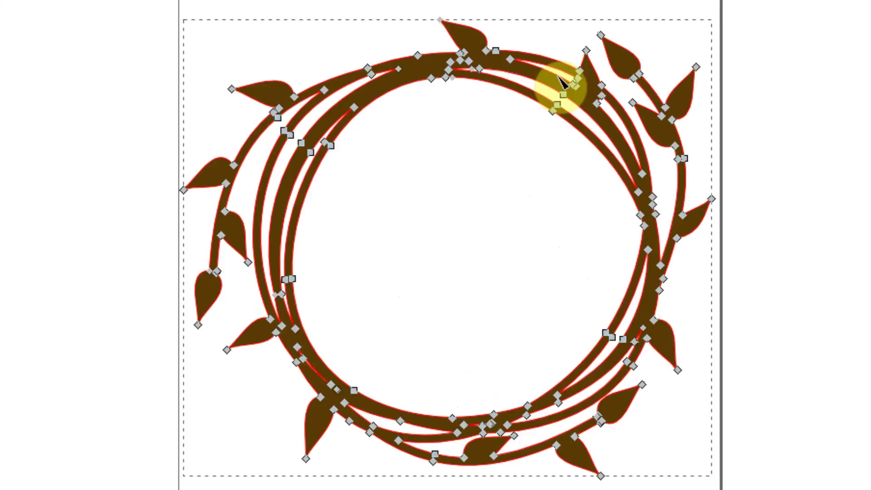
click(830, 76)
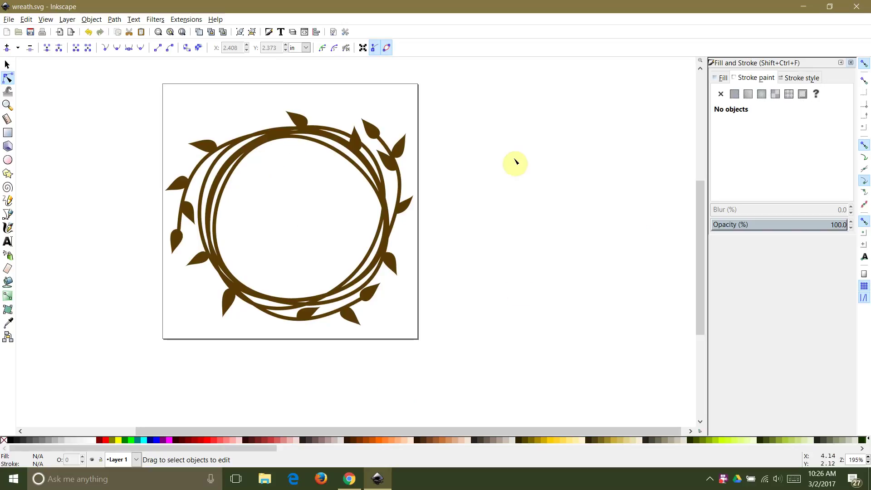
Save the document under the name Wreath as an Inkscape SVG in the Wreath Tutorial folder.
click(9, 19)
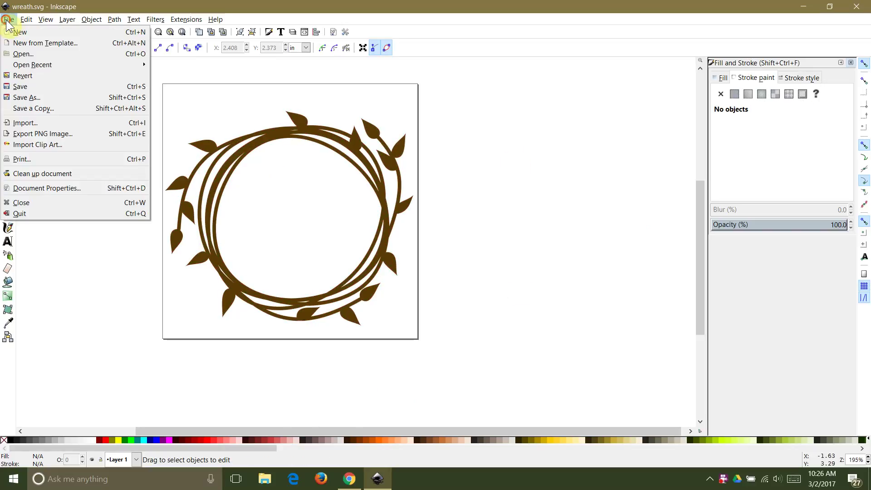
click(32, 97)
text(Wr)
text(eath)
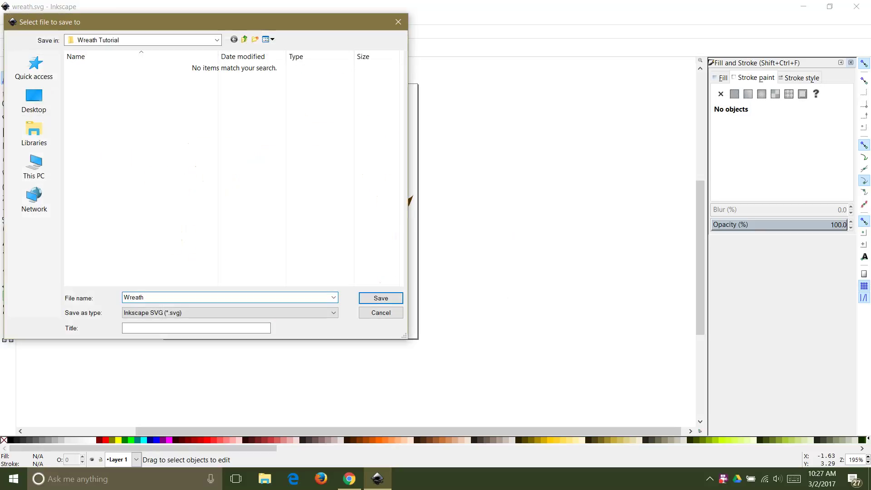
click(381, 299)
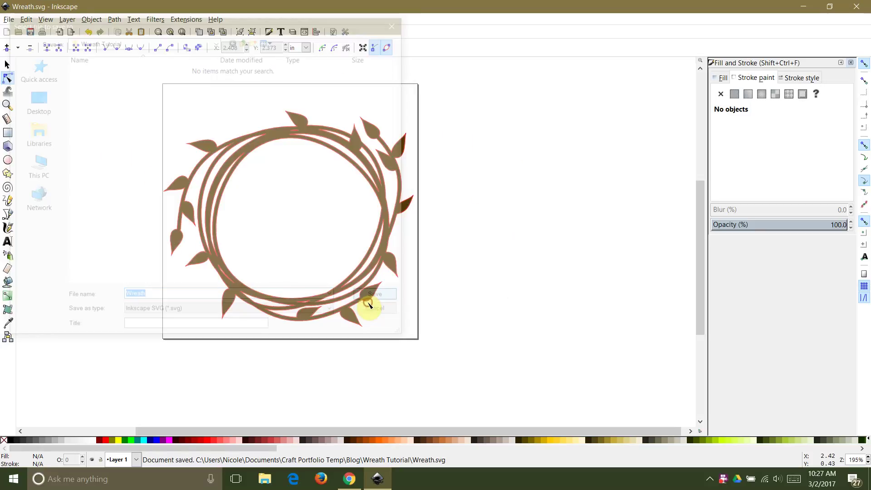